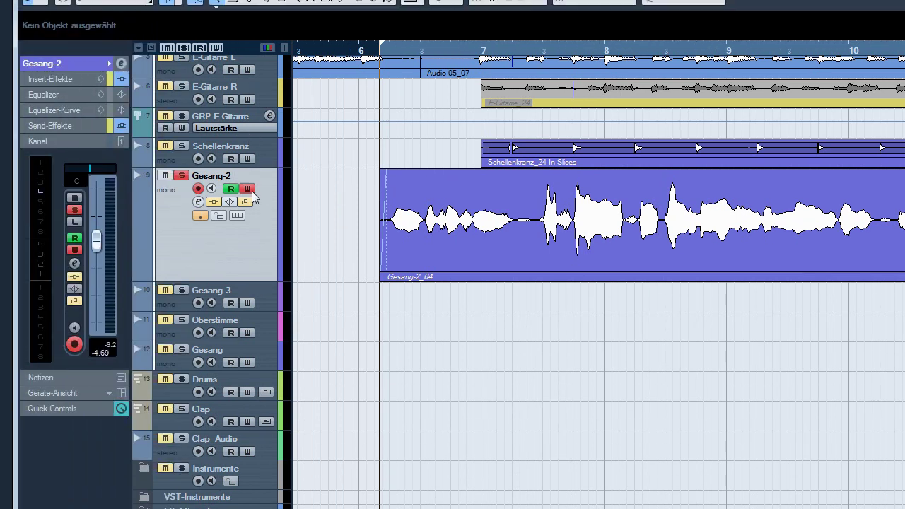
Step: Turn off R and W on Gesang-2, set its Inspector volume to -2.71, then enable W so R and W are both on
left_click(247, 188)
left_click(231, 188)
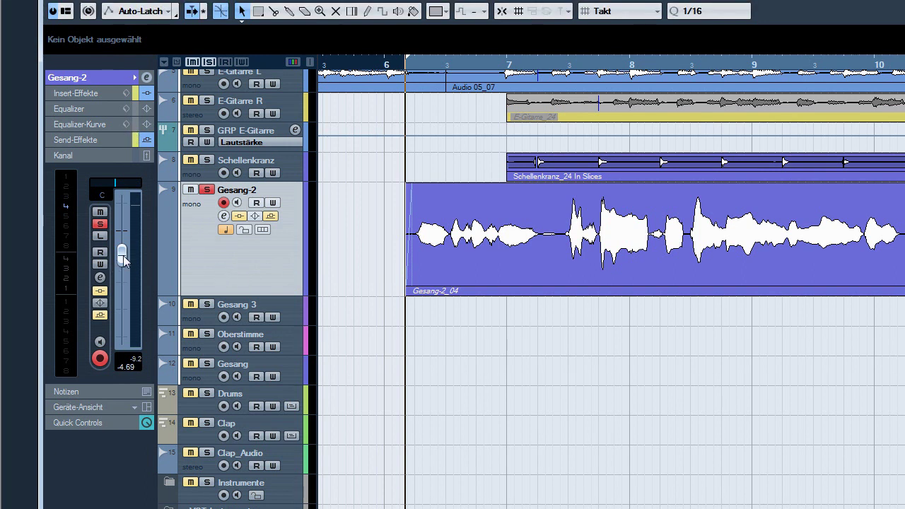
mouse_move(128, 259)
left_mouse_down()
mouse_move(129, 235)
mouse_move(124, 263)
mouse_move(125, 236)
mouse_move(129, 254)
left_mouse_up()
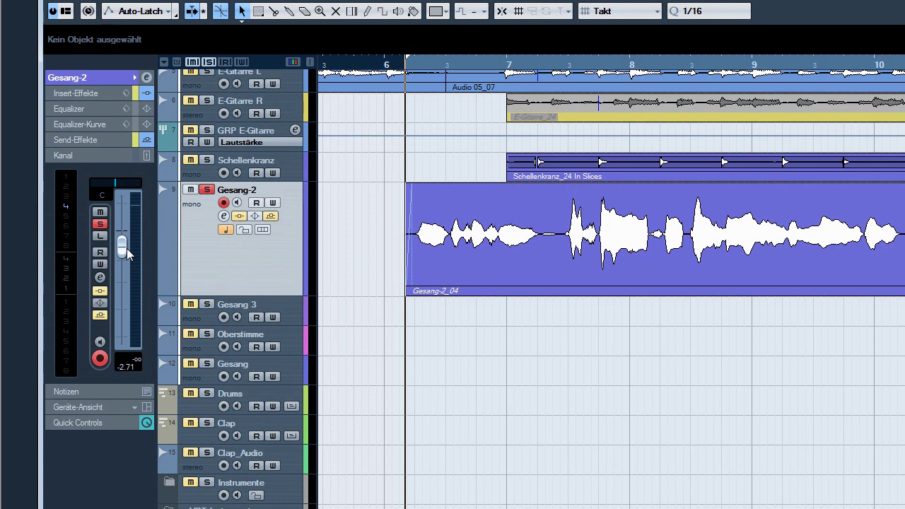
left_click(273, 204)
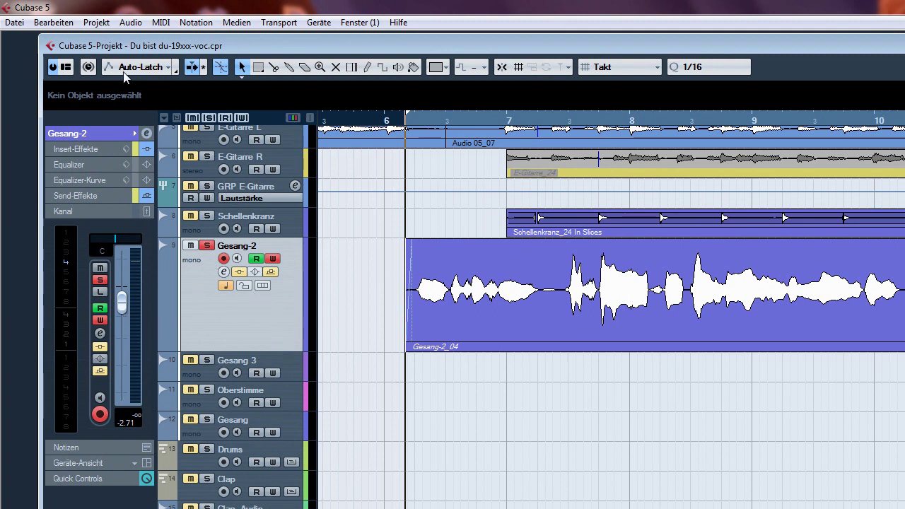
left_click(168, 70)
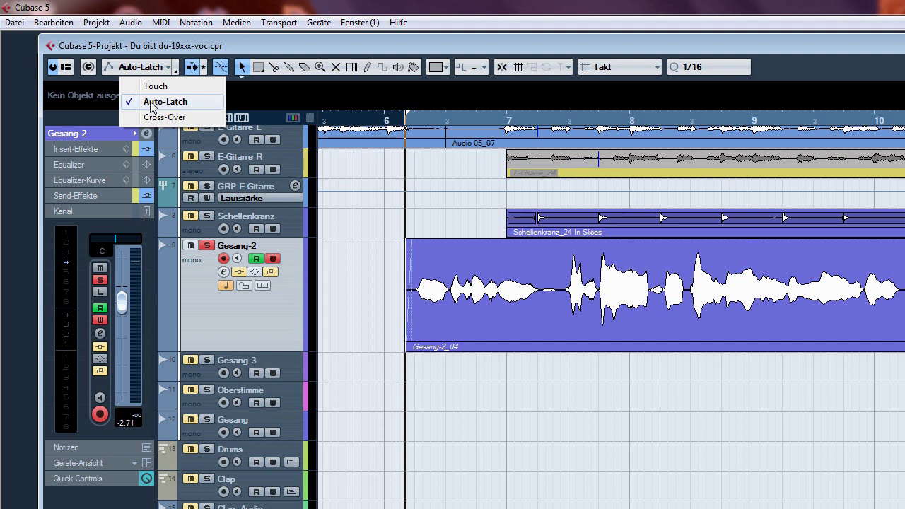
left_click(151, 102)
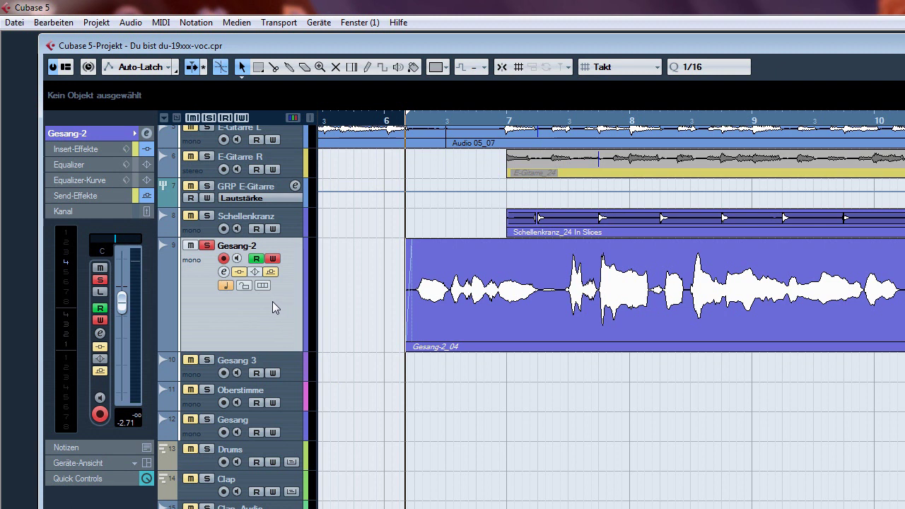
Step: Record a fader move lowering Gesang-2's volume while the vocal plays, then stop playback
key("space")
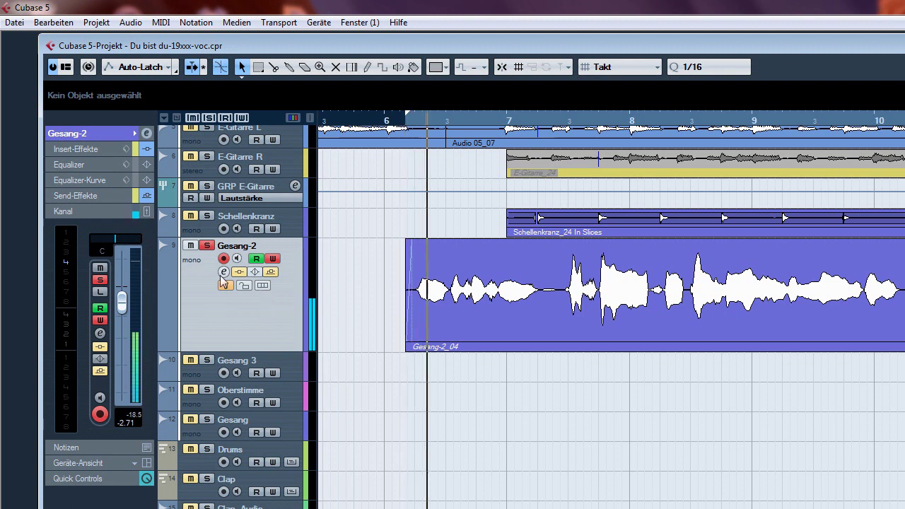
mouse_move(122, 301)
left_mouse_down()
mouse_move(122, 354)
mouse_move(125, 279)
mouse_move(125, 302)
mouse_move(127, 290)
left_mouse_up()
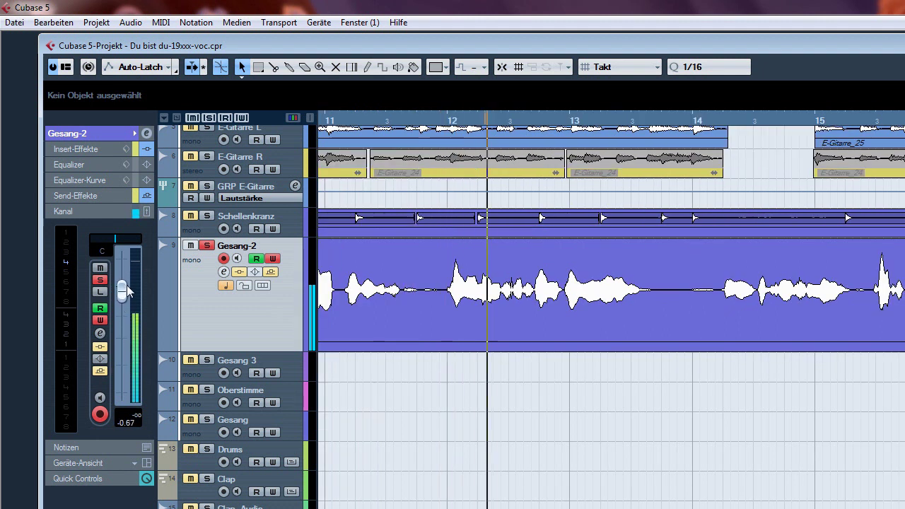
key("space")
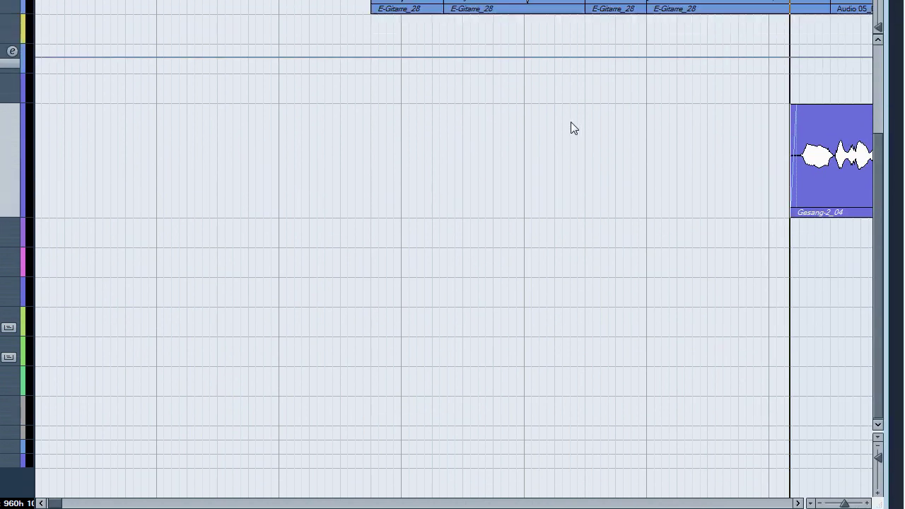
left_click_drag(797, 503, 798, 502)
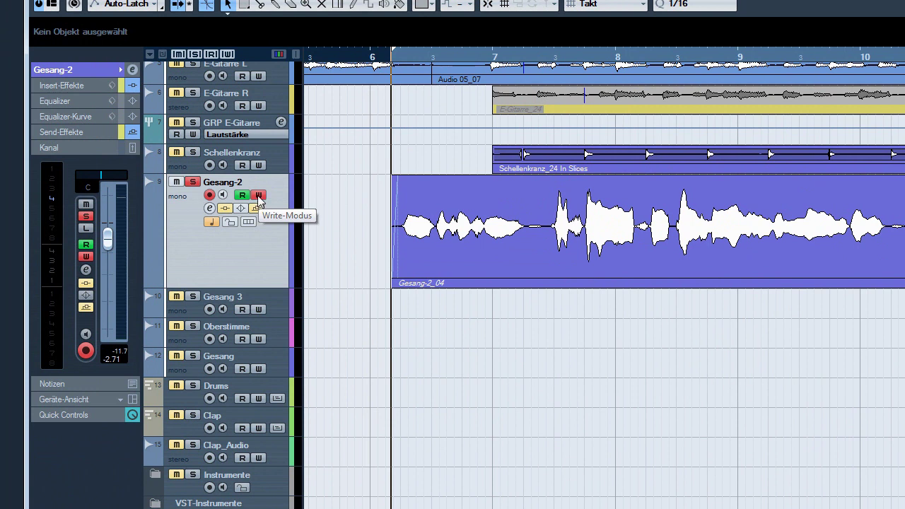
Step: Turn off W on Gesang-2 and play the vocal back to hear the recorded volume changes
left_click(259, 196)
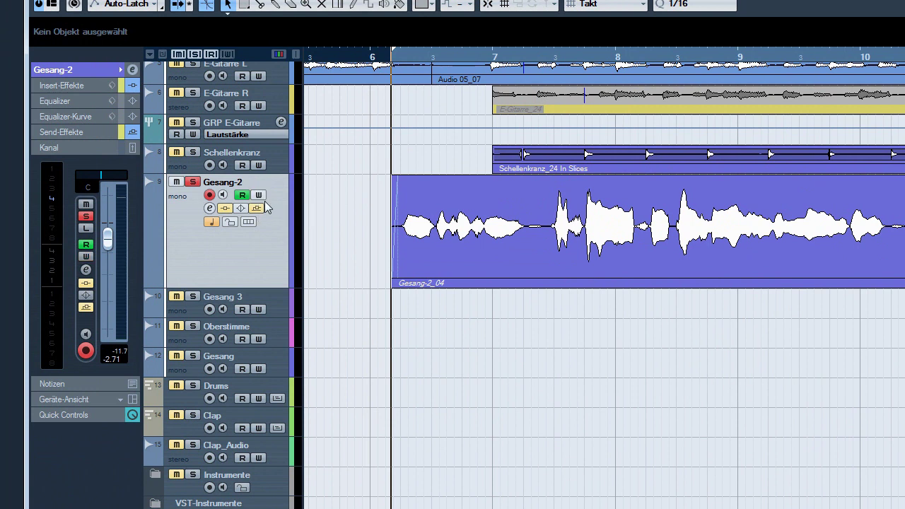
key("space")
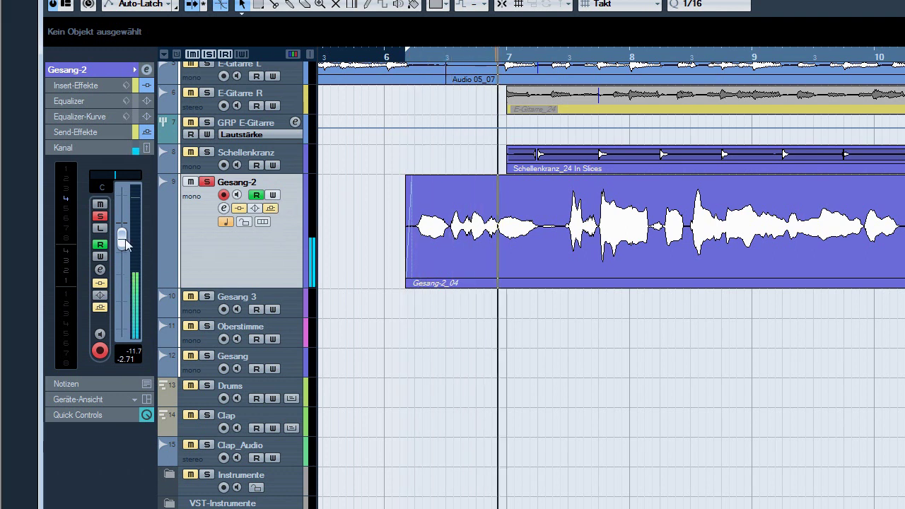
left_click_drag(124, 244, 124, 280)
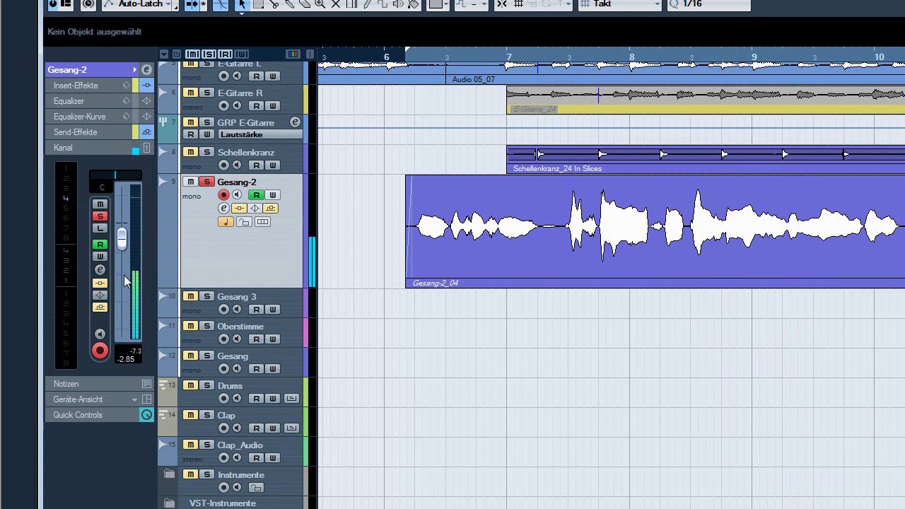
key("space")
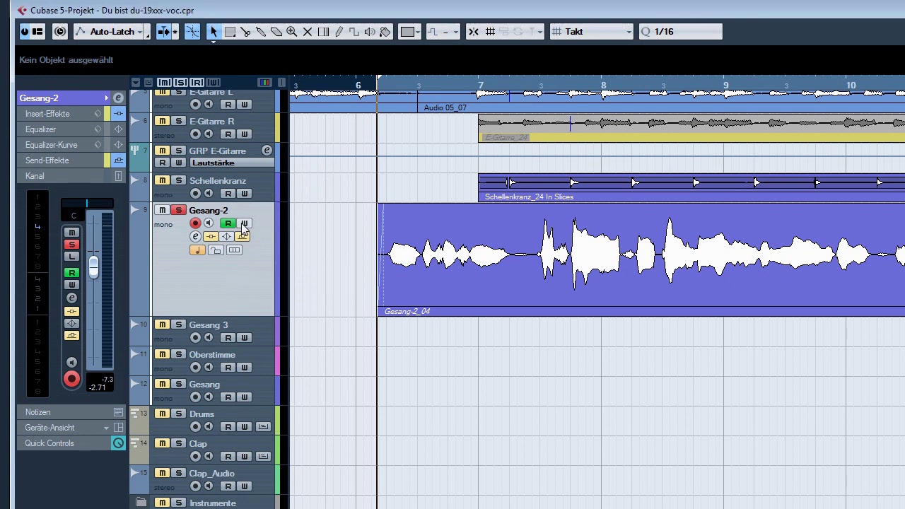
Step: Write a second pass pushing Gesang-2's volume up to -1.89 during playback, then disable W
left_click(243, 224)
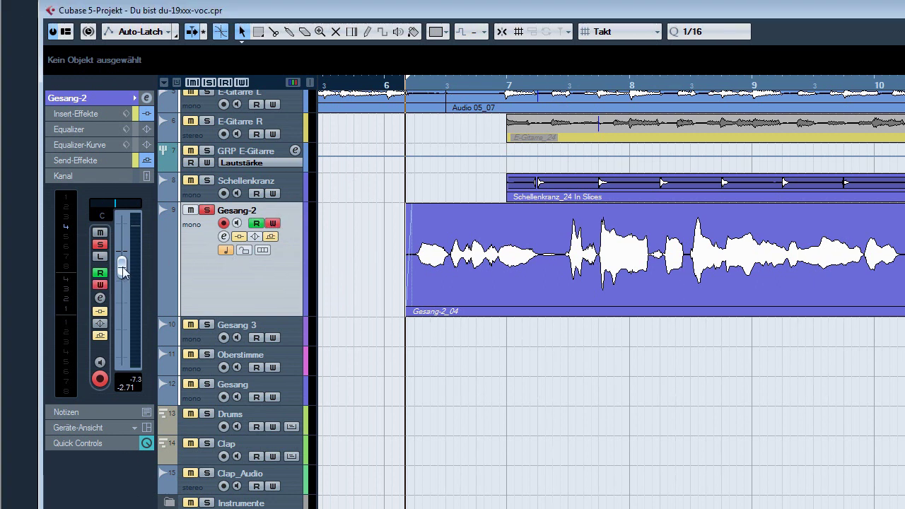
key("space")
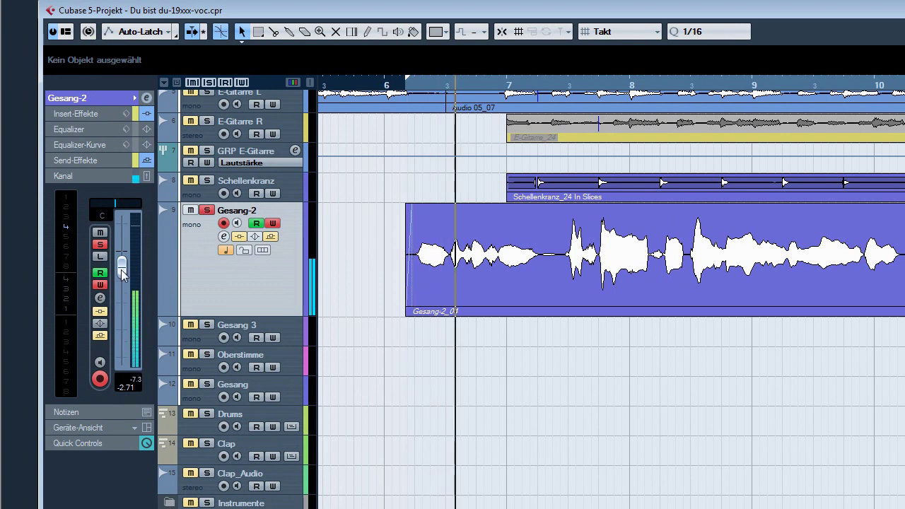
mouse_move(125, 262)
left_mouse_down()
mouse_move(128, 246)
mouse_move(126, 265)
left_mouse_up()
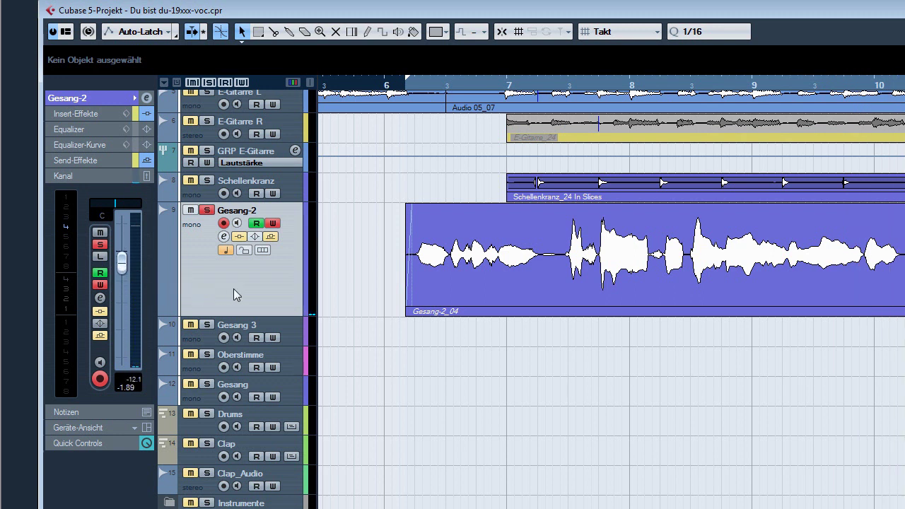
left_click(273, 225)
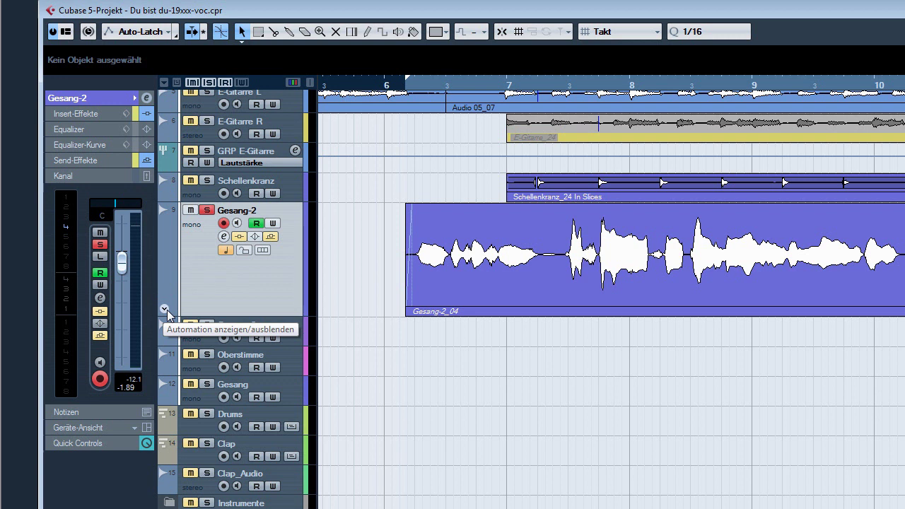
Step: Open Gesang-2's Lautstärke automation lane and play back its recorded volume curve
left_click(164, 311)
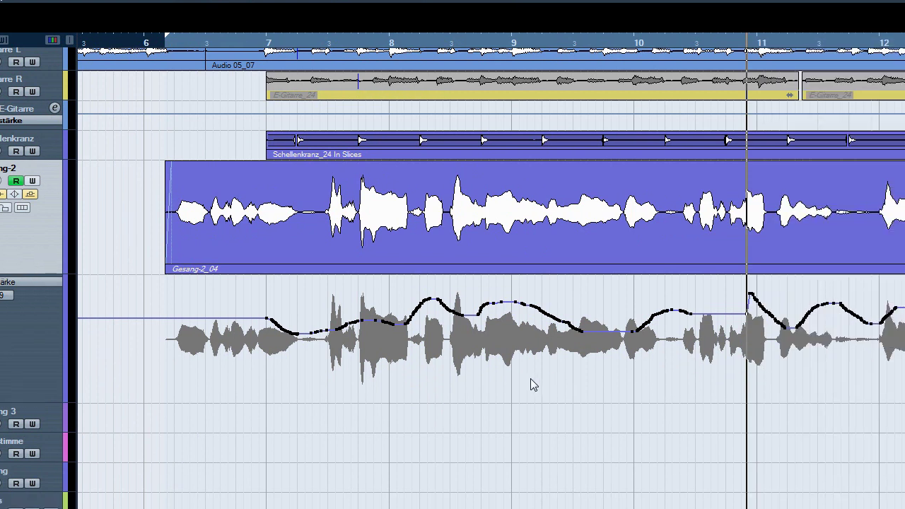
key("space")
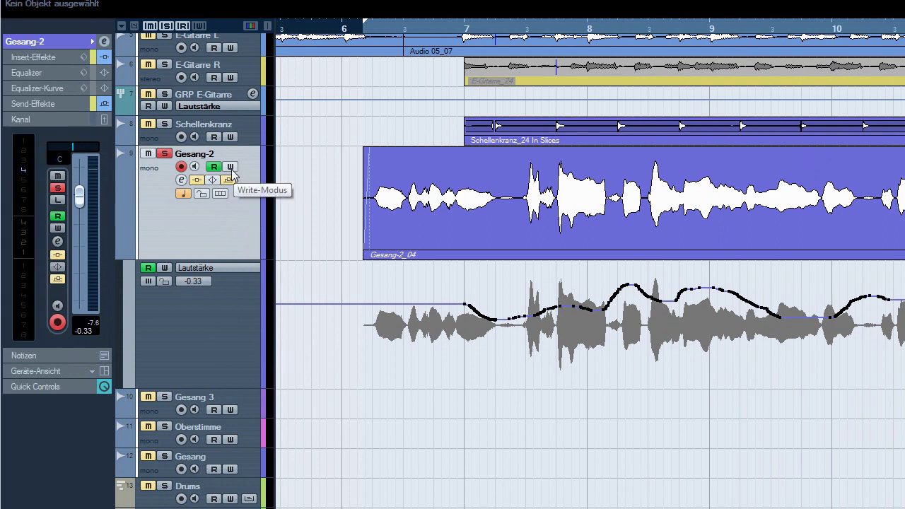
Step: Enable W and lower the fader to -2.42 during playback to overwrite part of the Lautstärke curve
left_click(231, 167)
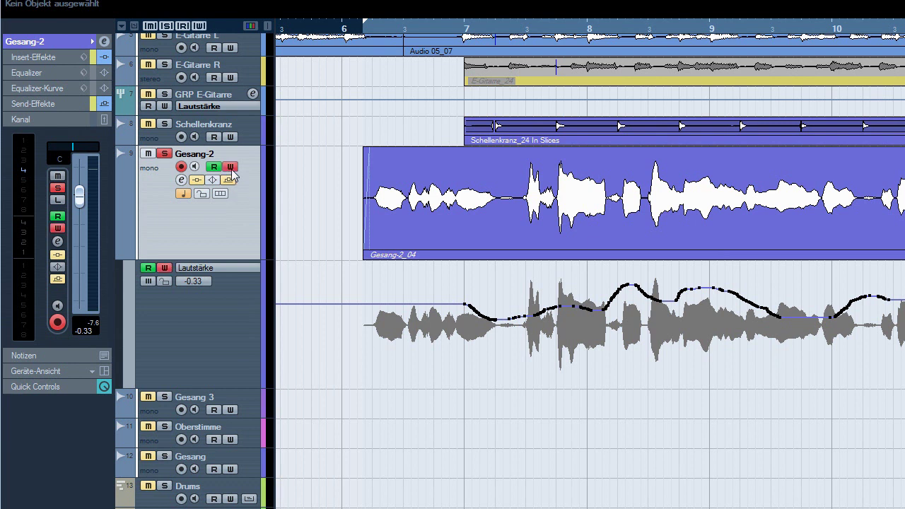
key("space")
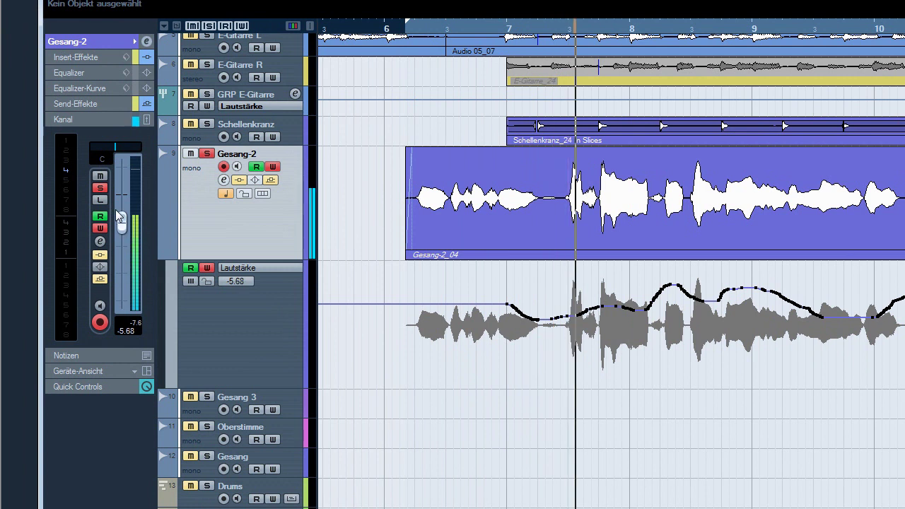
mouse_move(120, 223)
left_mouse_down()
mouse_move(128, 236)
mouse_move(138, 206)
mouse_move(147, 213)
left_mouse_up()
key("space")
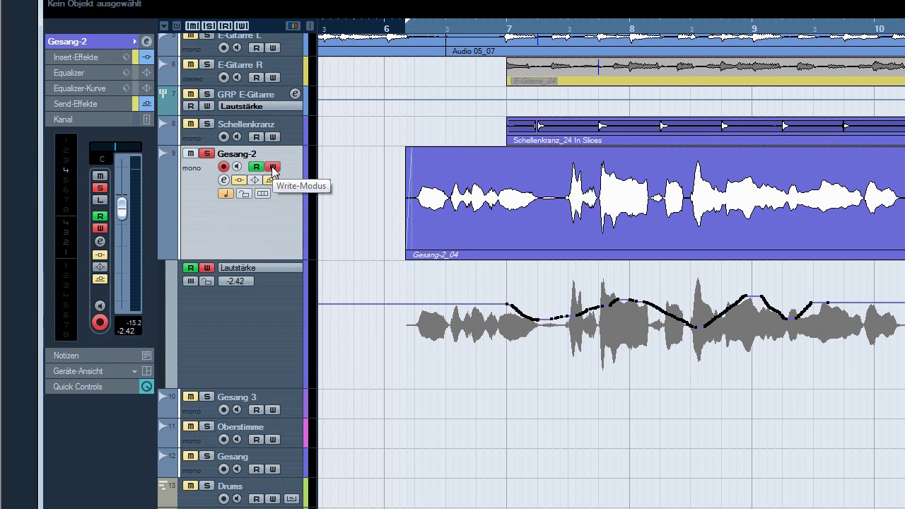
Step: Disable W on Gesang-2 and test the fader before and during playback, ending at -4.45
left_click(272, 168)
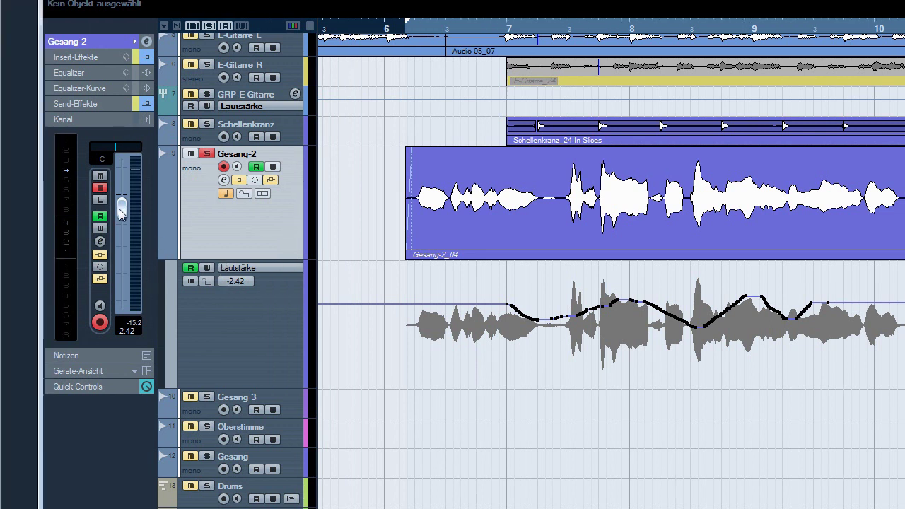
mouse_move(121, 212)
left_mouse_down()
mouse_move(121, 225)
mouse_move(126, 190)
mouse_move(123, 249)
mouse_move(124, 185)
mouse_move(123, 238)
mouse_move(124, 212)
left_mouse_up()
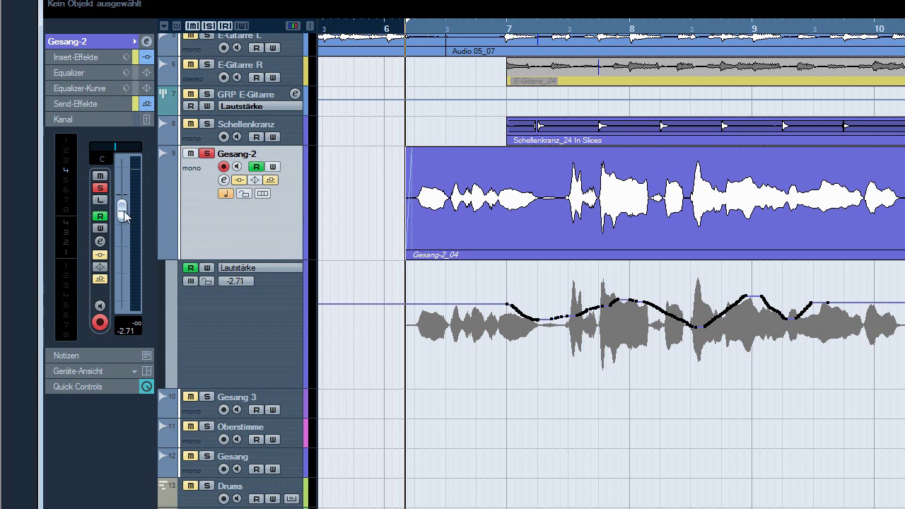
left_click_drag(123, 212, 136, 228)
key("space")
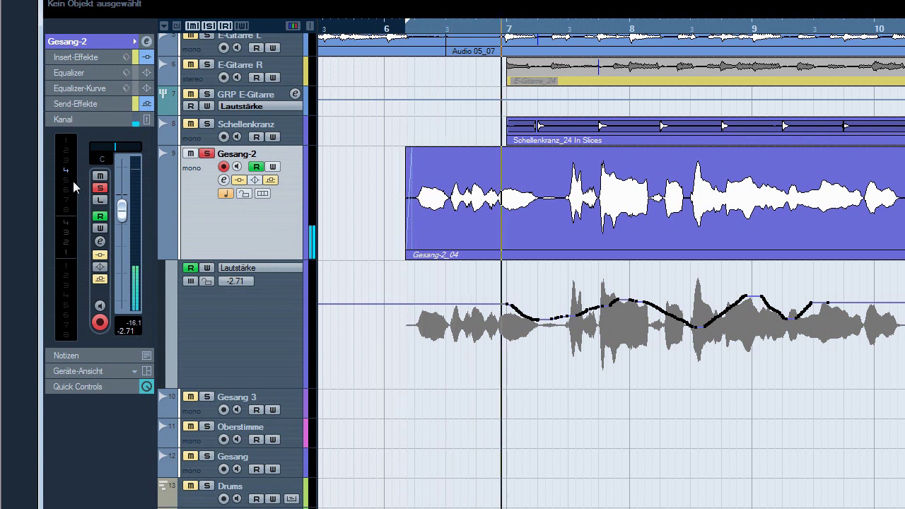
mouse_move(126, 216)
left_mouse_down()
mouse_move(128, 196)
mouse_move(126, 233)
mouse_move(123, 195)
mouse_move(123, 210)
mouse_move(131, 198)
mouse_move(126, 220)
left_mouse_up()
left_click(256, 169)
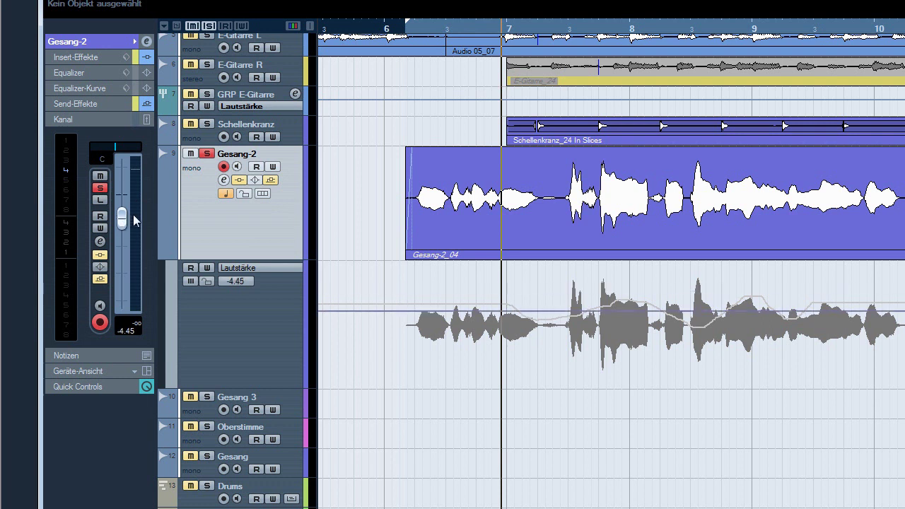
left_click(256, 167)
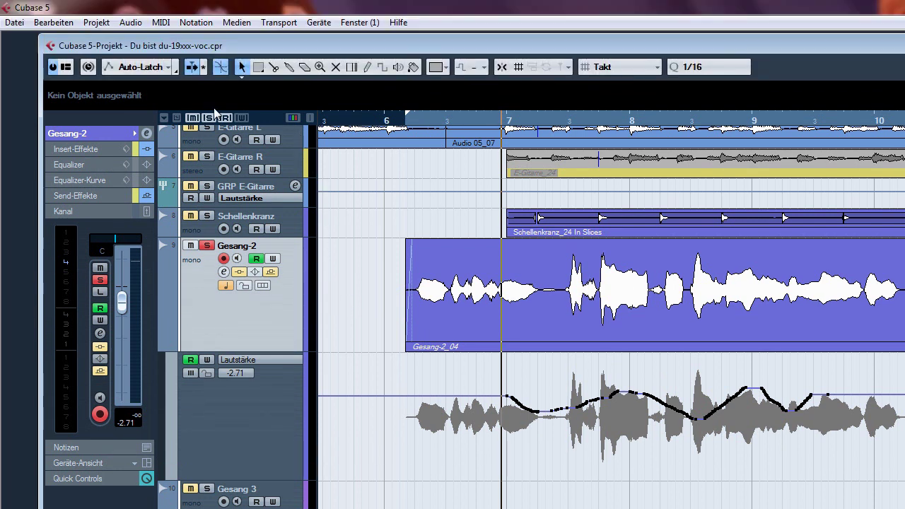
Step: Open the Automation panel from the Auto-Latch arrow, switch on Trim, and move the panel aside
left_click(176, 71)
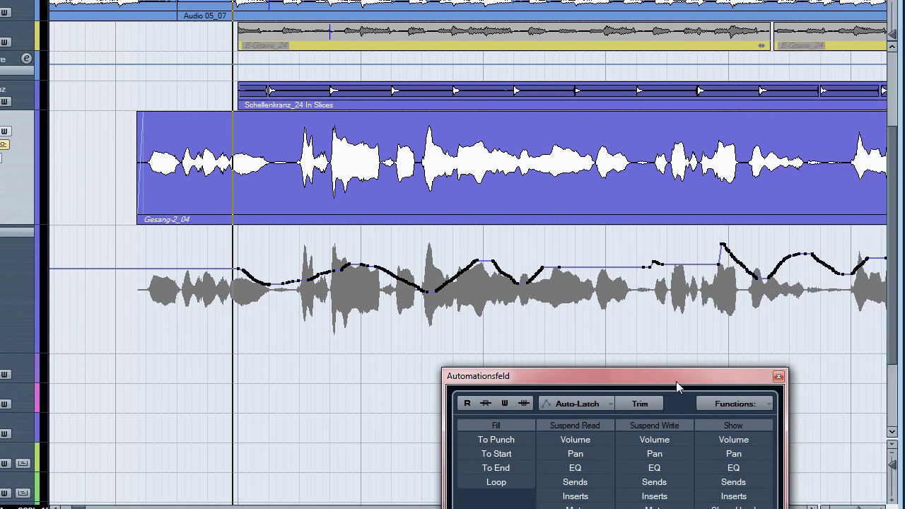
left_click_drag(788, 400, 678, 290)
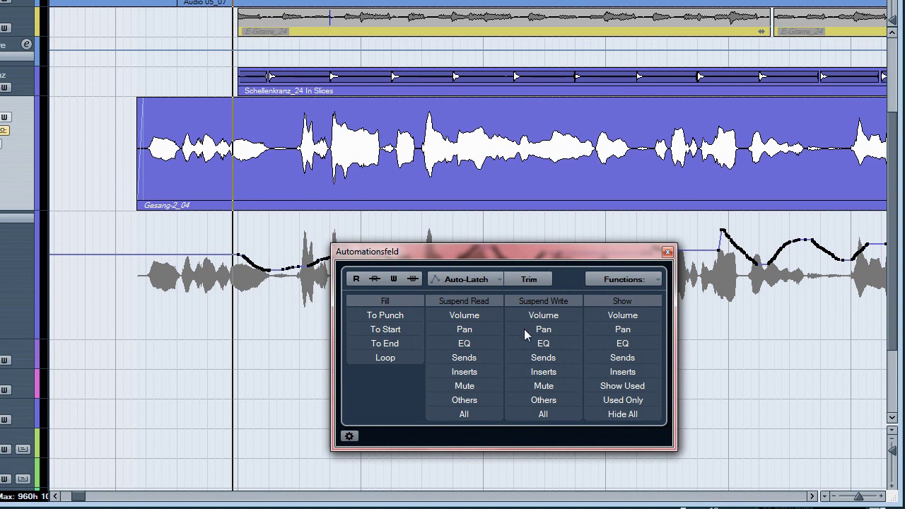
left_click(530, 281)
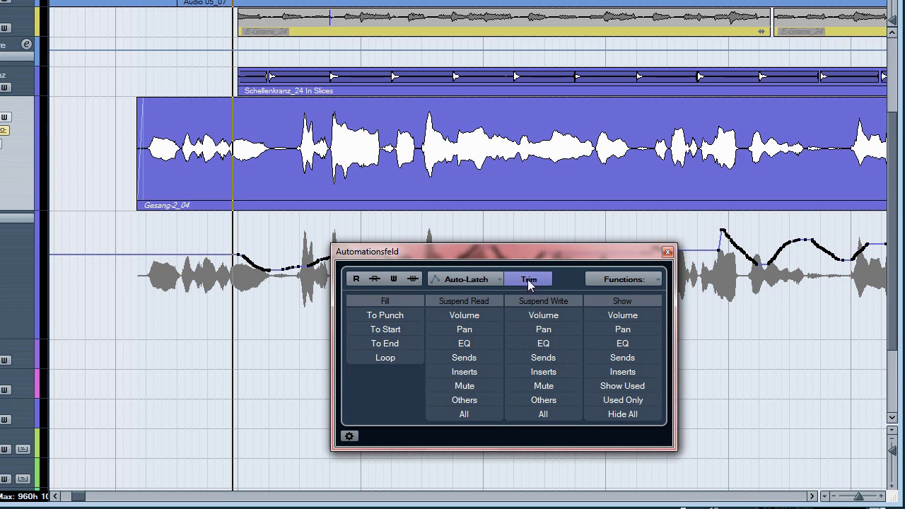
left_click_drag(523, 251, 531, 288)
left_click_drag(398, 290, 321, 331)
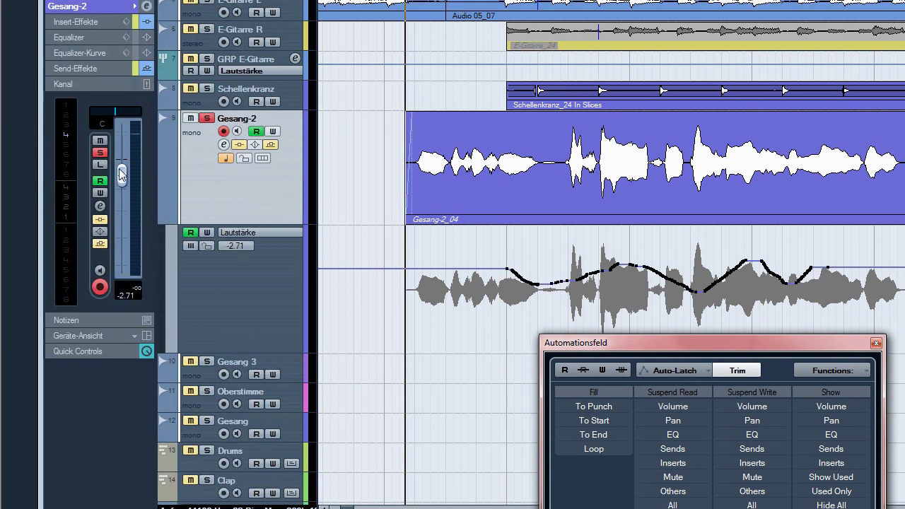
Step: Enable W on Gesang-2 and set its Inspector volume fader to 0.0 under Trim mode
mouse_move(122, 176)
left_mouse_down()
mouse_move(121, 212)
mouse_move(120, 151)
mouse_move(122, 206)
mouse_move(124, 161)
mouse_move(123, 195)
mouse_move(122, 174)
left_mouse_up()
left_click(273, 132)
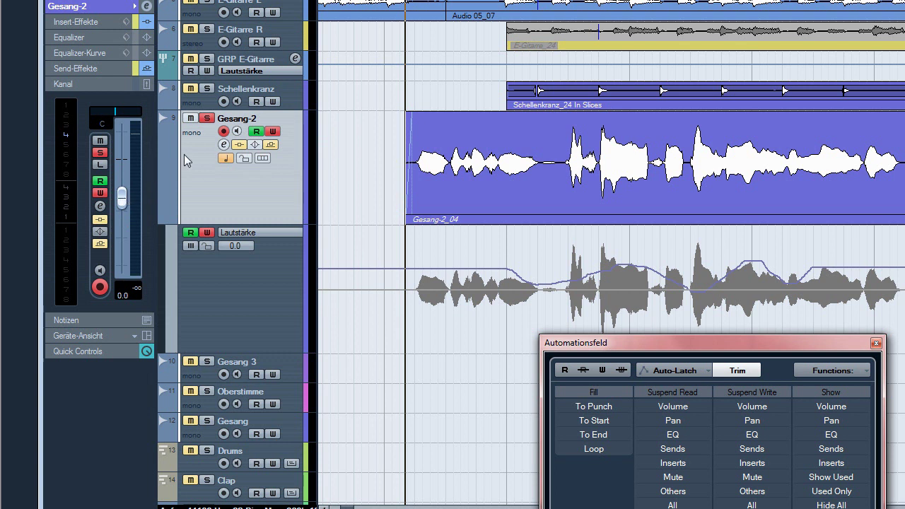
left_click(272, 131)
left_click_drag(121, 198, 137, 179)
left_click_drag(588, 341, 743, 359)
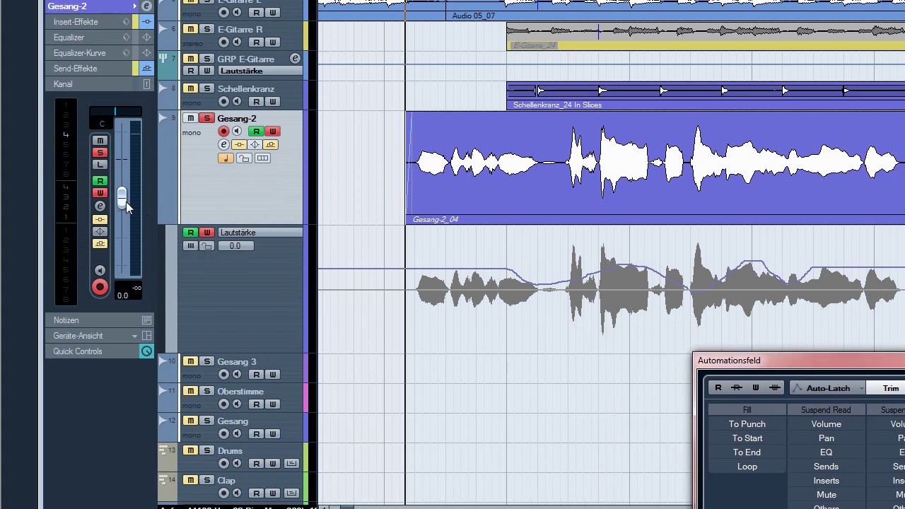
Step: Ride Gesang-2's fader down through the loud middle phrase during playback, leaving the trim lane at 1.8
key("space")
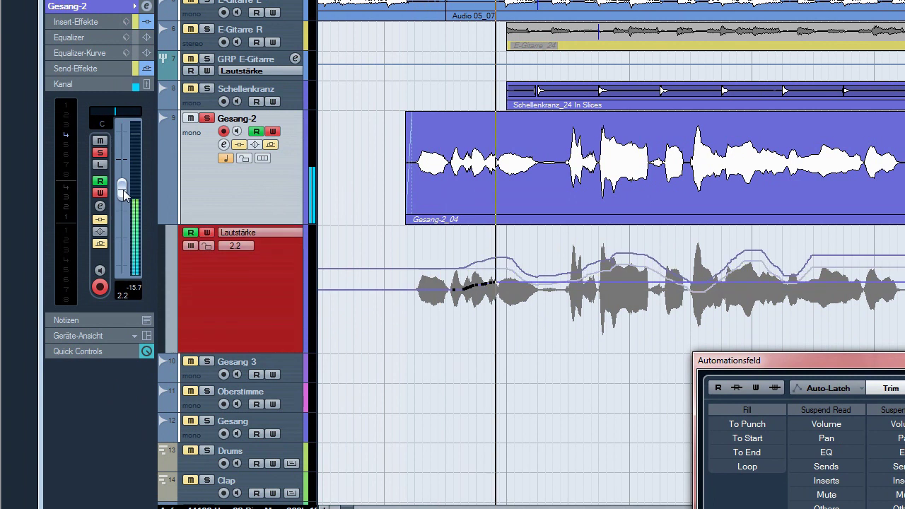
mouse_move(123, 195)
left_mouse_down()
mouse_move(126, 185)
mouse_move(134, 215)
mouse_move(121, 192)
mouse_move(147, 191)
left_mouse_up()
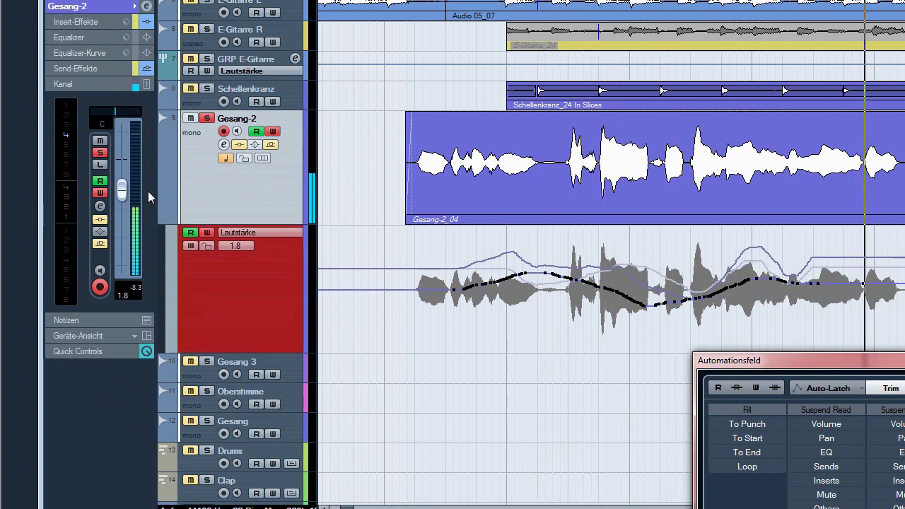
key("space")
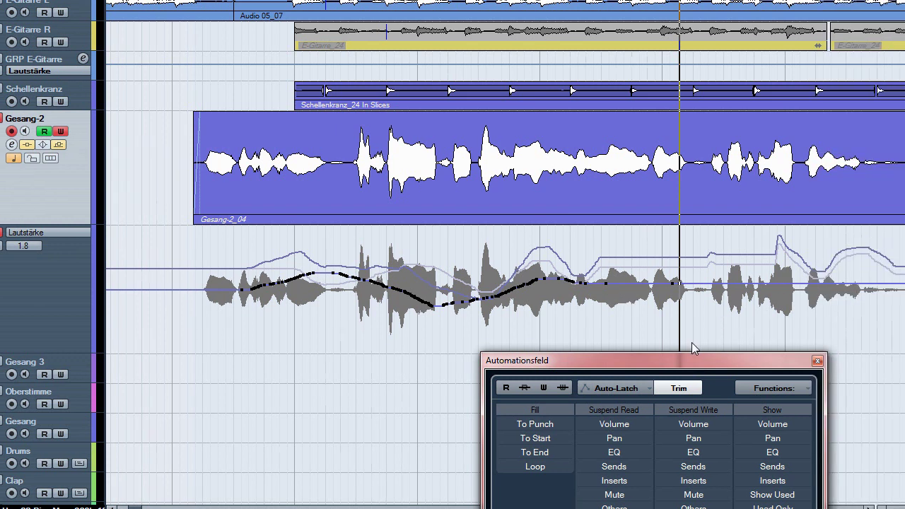
left_click_drag(798, 360, 798, 308)
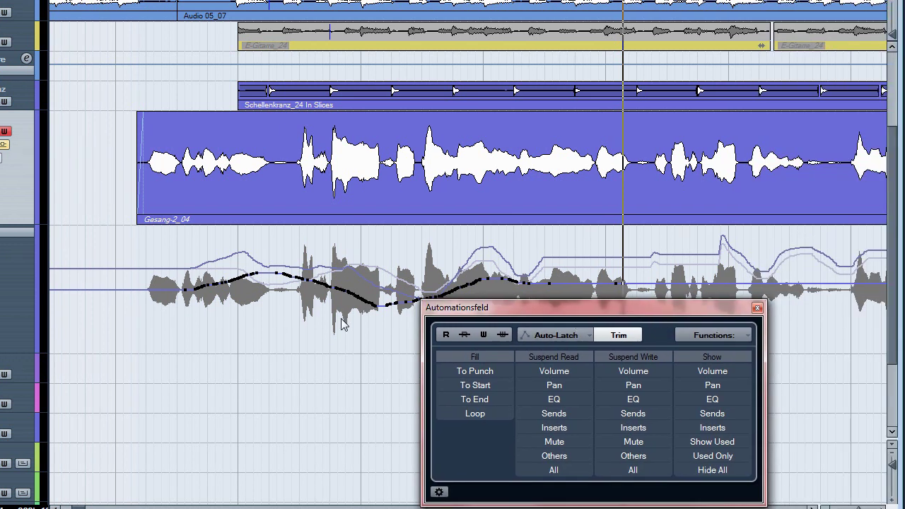
Step: Freeze Gesang-2's trim automation using 'Trim-Automation der ausgewählten Spuren einfrieren' from Functions
left_click(713, 340)
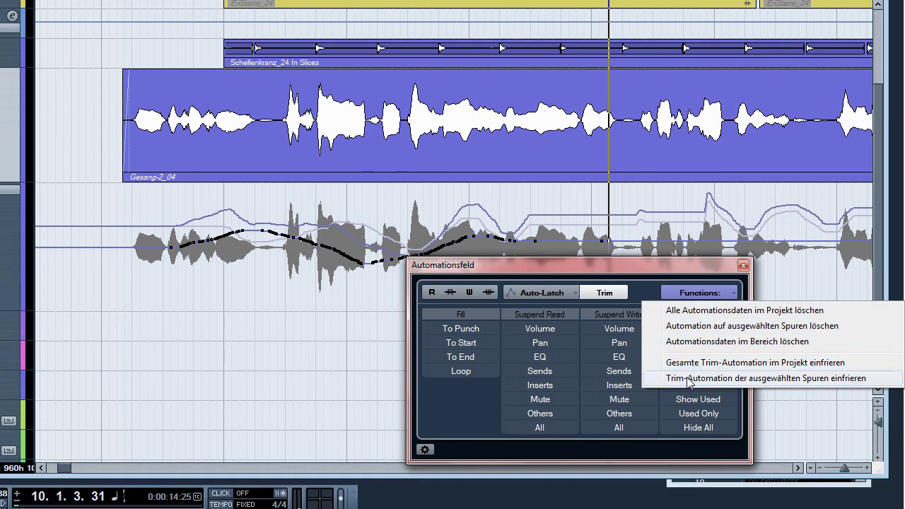
left_click(688, 380)
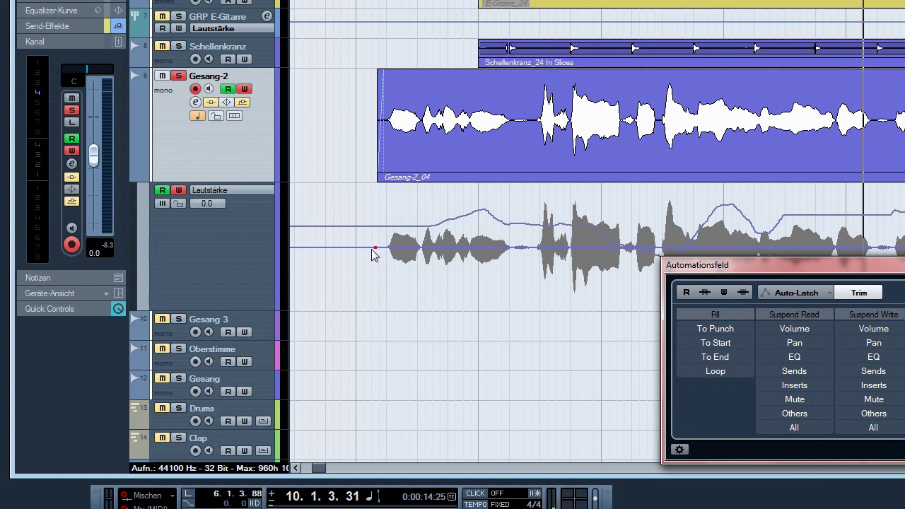
Step: Move the automation settings aside and drag Gesang-2's trim line down on the Lautstärke lane
left_click_drag(675, 269, 677, 309)
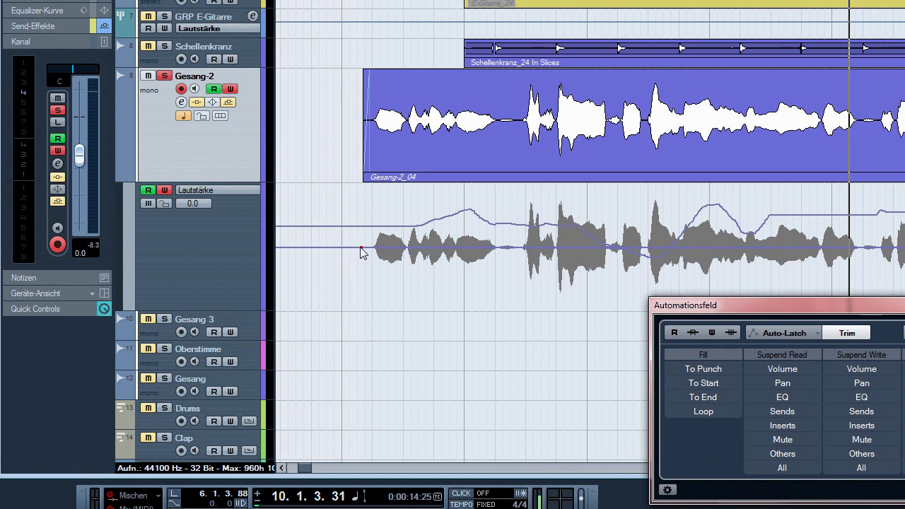
mouse_move(360, 253)
left_mouse_down()
mouse_move(363, 244)
mouse_move(366, 269)
left_mouse_up()
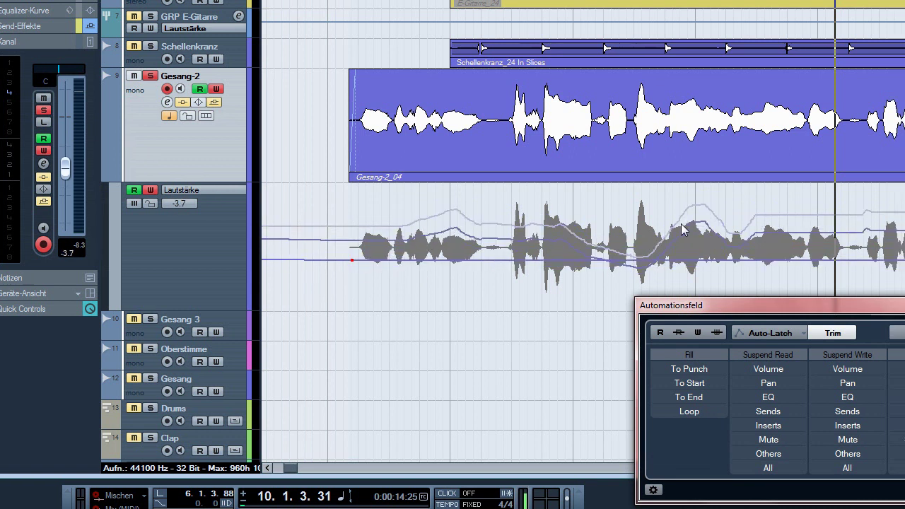
mouse_move(322, 264)
left_mouse_down()
mouse_move(325, 280)
mouse_move(327, 242)
mouse_move(325, 295)
mouse_move(326, 239)
mouse_move(323, 277)
mouse_move(322, 250)
left_mouse_up()
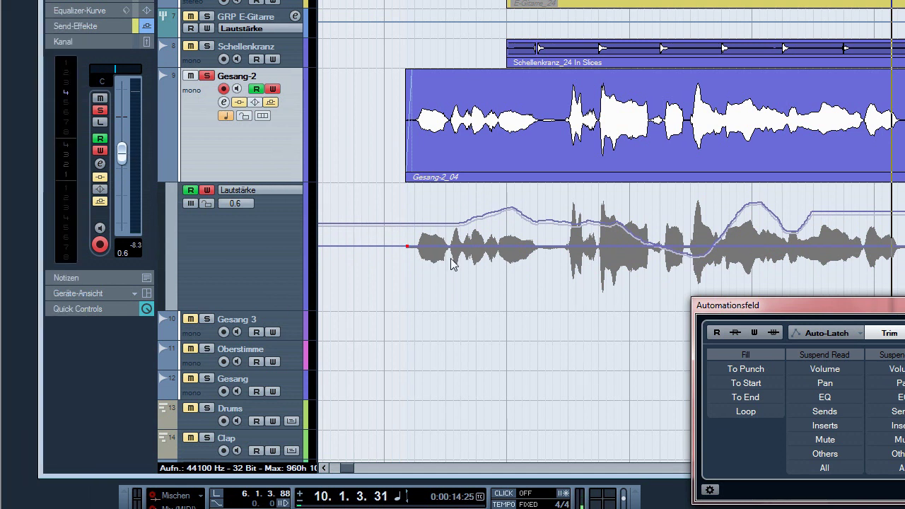
left_click_drag(407, 251, 405, 258)
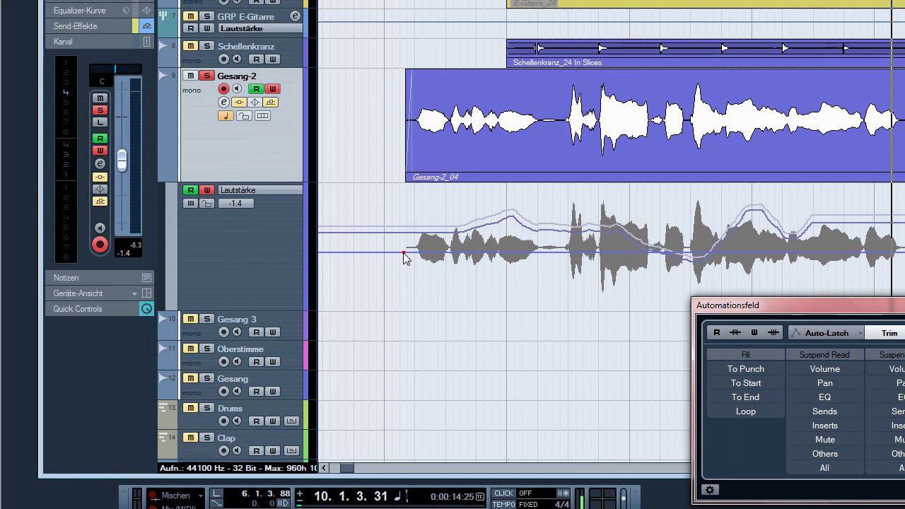
Step: Audition the vocal from bar 6 and raise the trim line to a 2.2 offset
left_click(405, 257)
key("space")
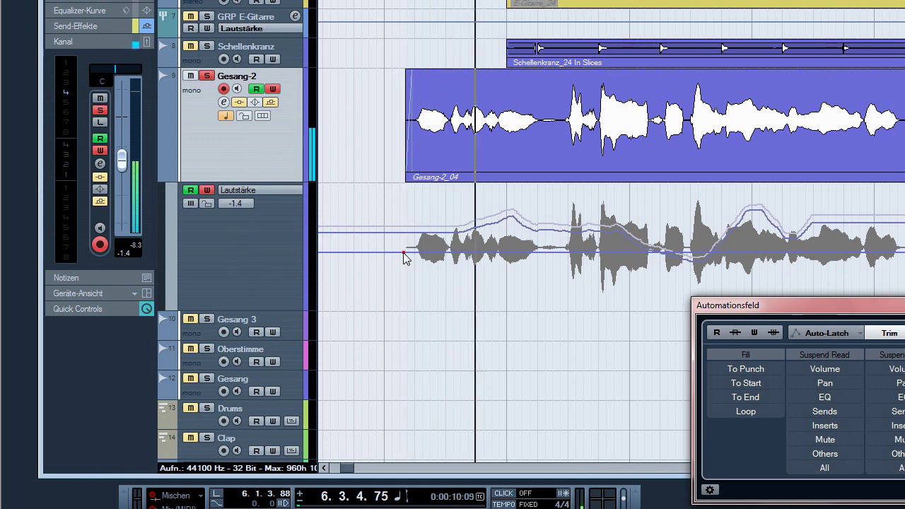
key("space")
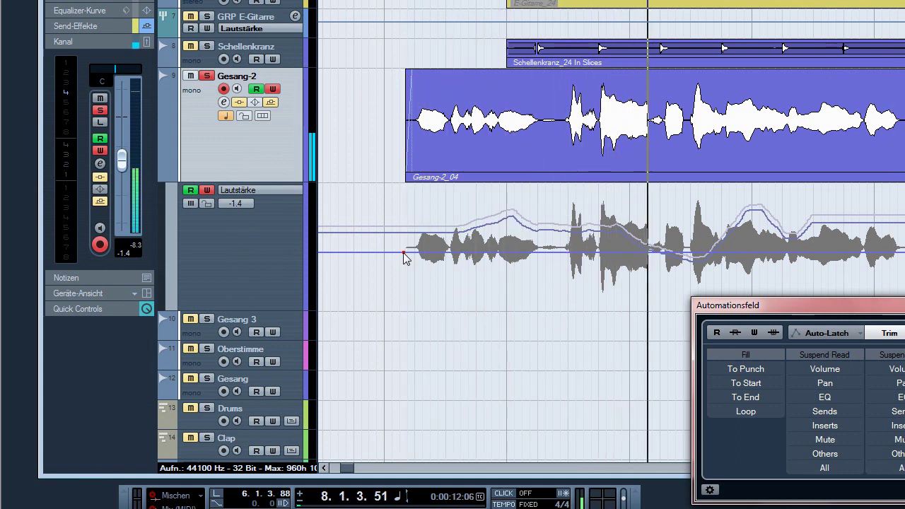
left_click_drag(404, 258, 408, 246)
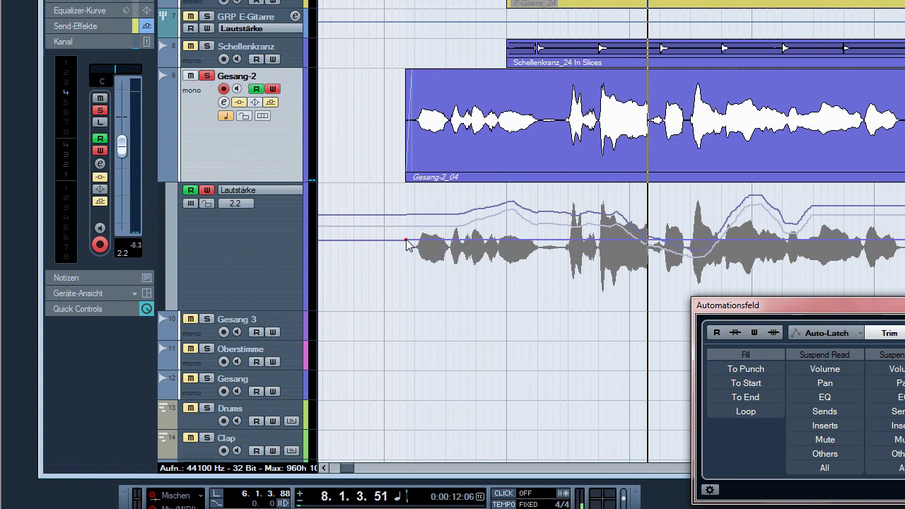
key("space")
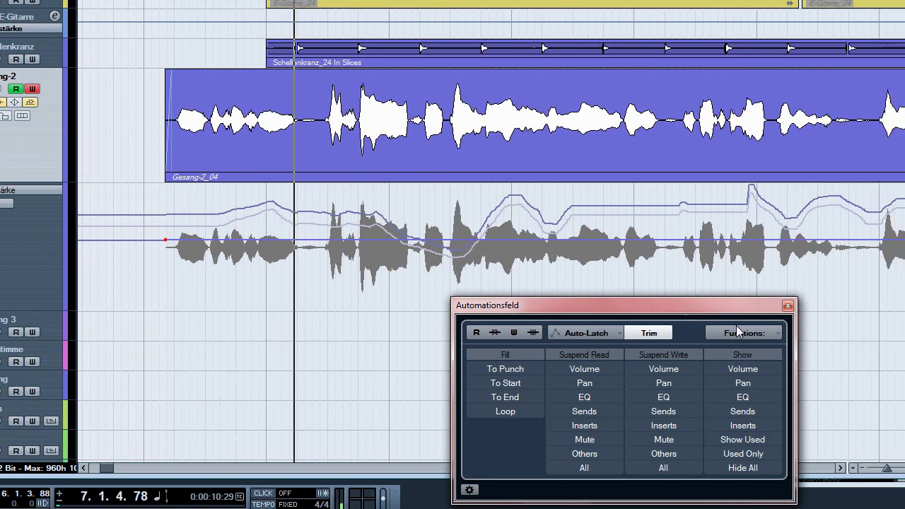
Step: Apply 'Gesamte Trim-Automation im Projekt einfrieren' and close the Automationsfeld window
left_click(863, 333)
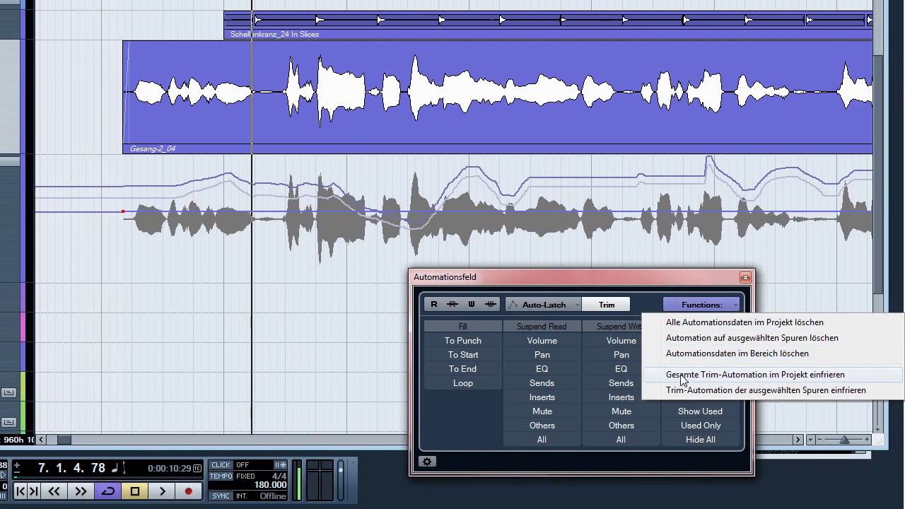
left_click(682, 377)
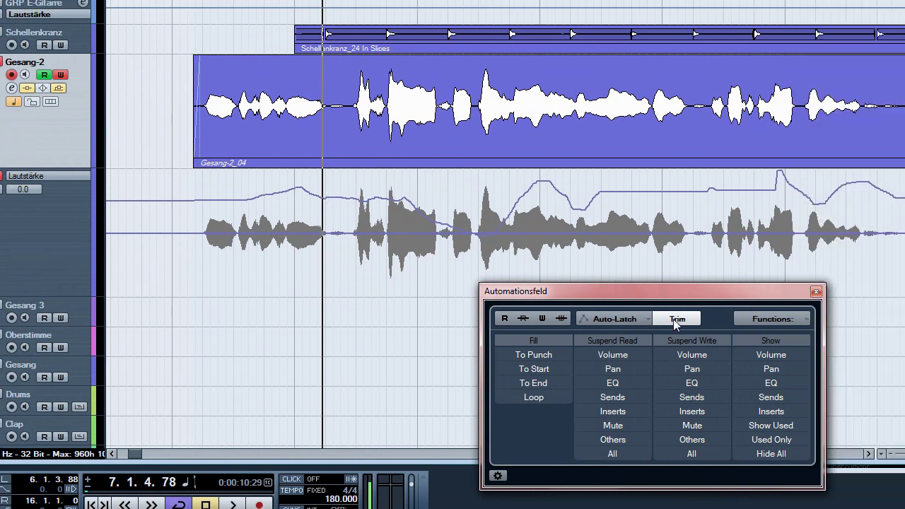
left_click(677, 319)
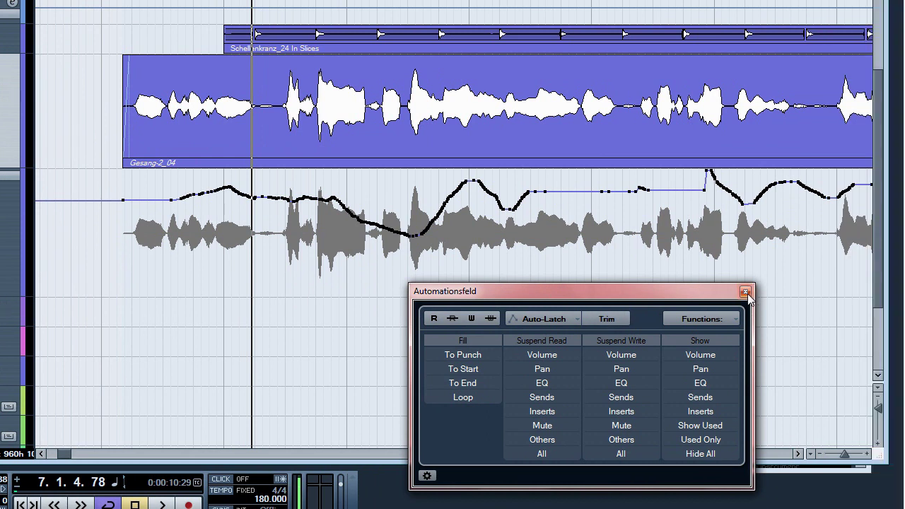
left_click(816, 291)
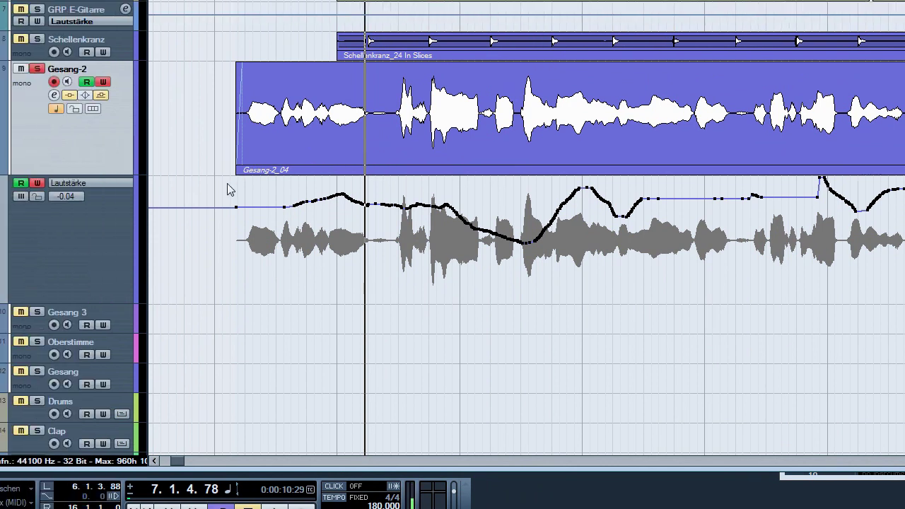
Step: Box-select the volume points from the vocal start and drag them together to -3.34
left_click_drag(234, 183, 743, 260)
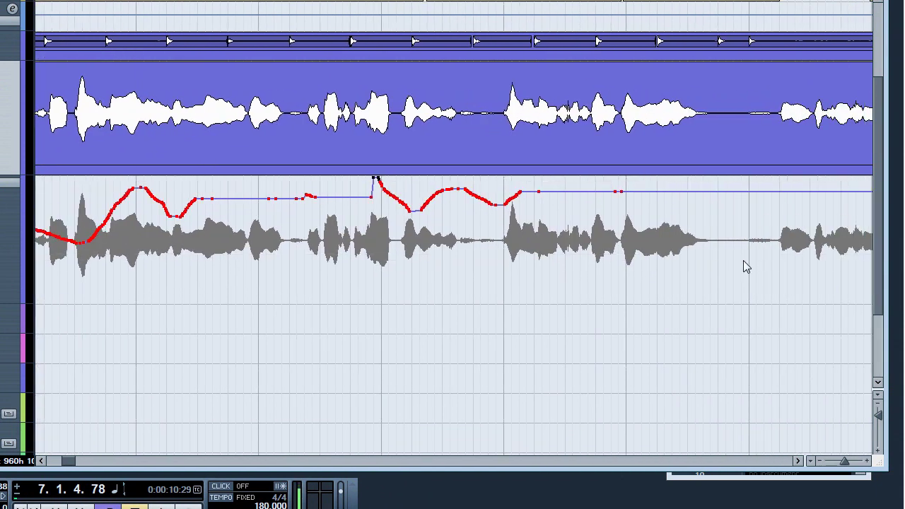
left_click(415, 191)
left_click_drag(673, 287, 644, 187)
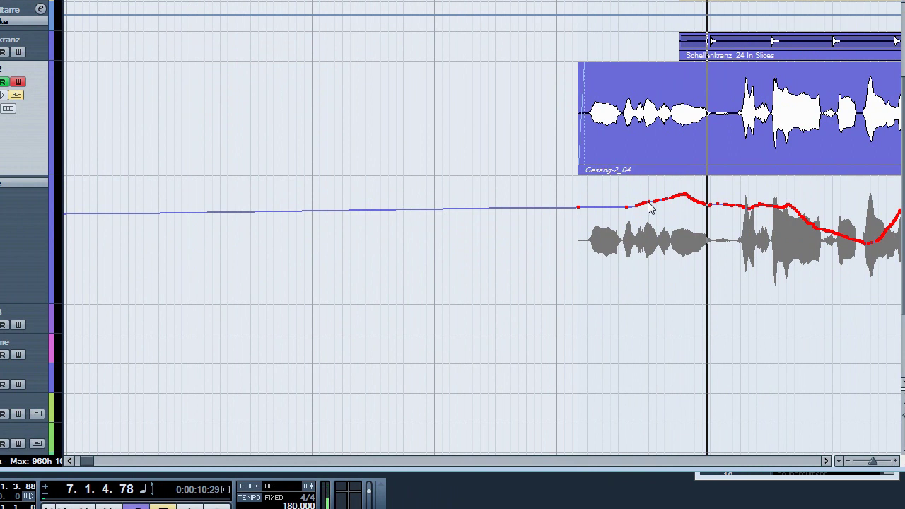
left_click_drag(649, 201, 673, 223)
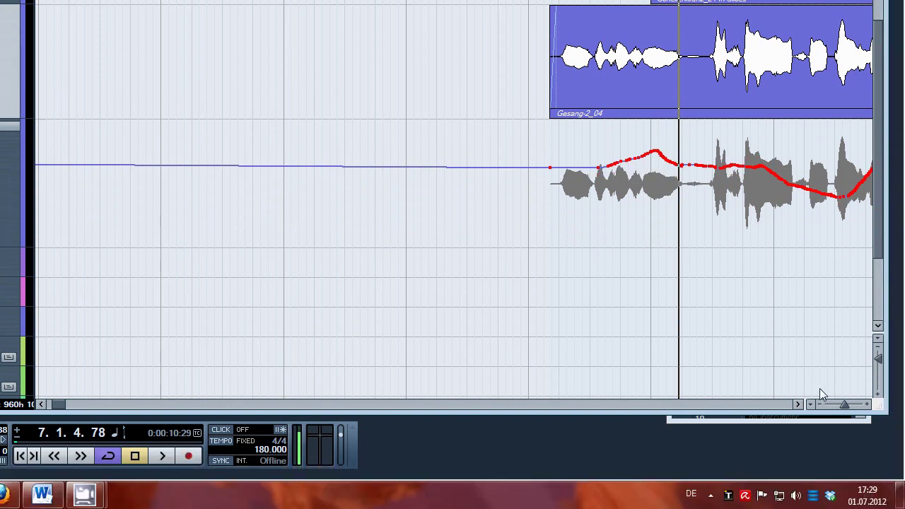
left_click(824, 460)
left_click(824, 461)
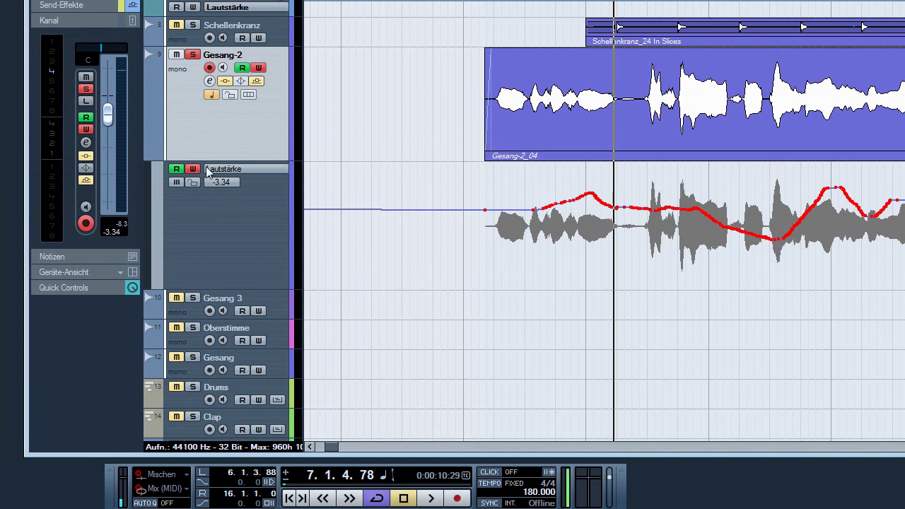
Step: Turn off read and write for Gesang-2's volume automation
left_click(176, 169)
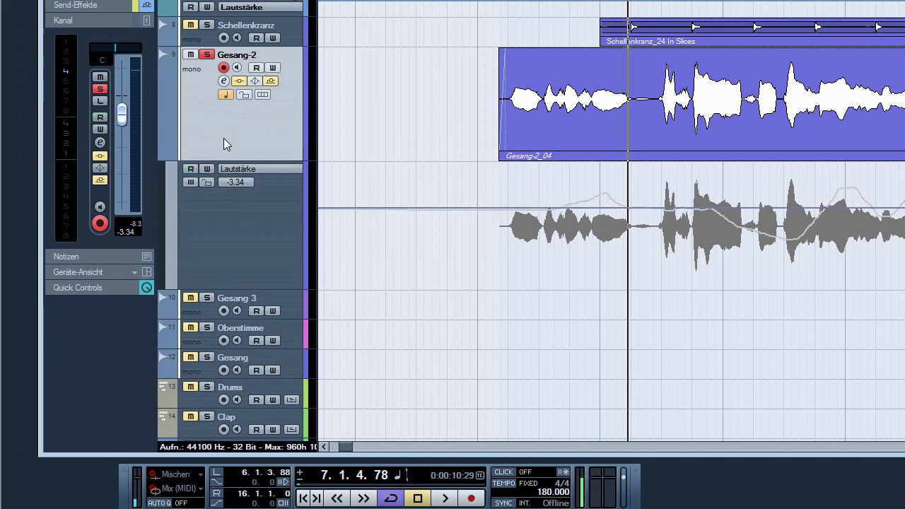
right_click(223, 139)
mouse_move(236, 151)
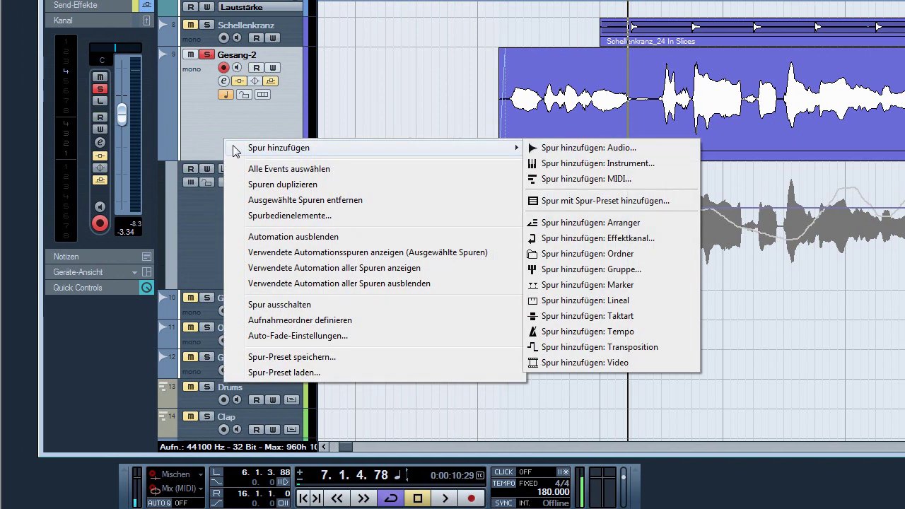
left_click(244, 113)
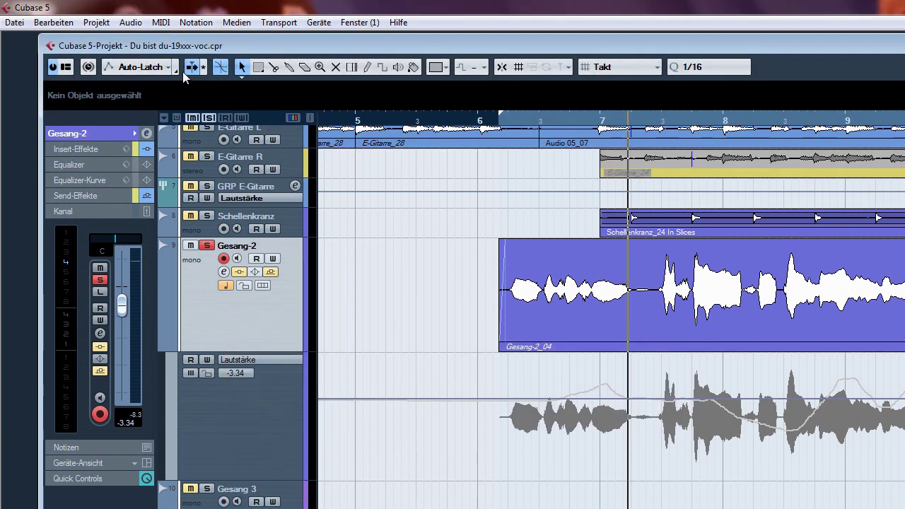
Step: Delete Gesang-2's volume automation with 'Automation auf ausgewählten Spuren löschen' in the Automation Panel
left_click(185, 71)
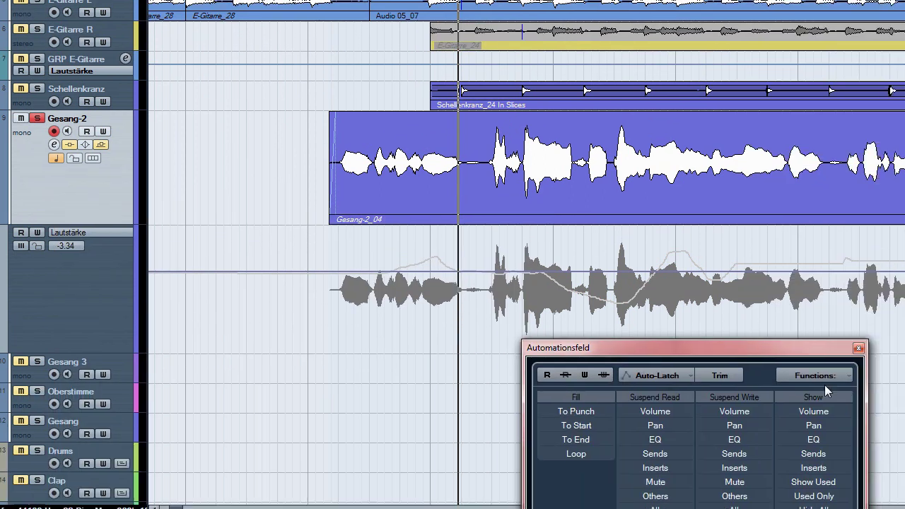
left_click(898, 475)
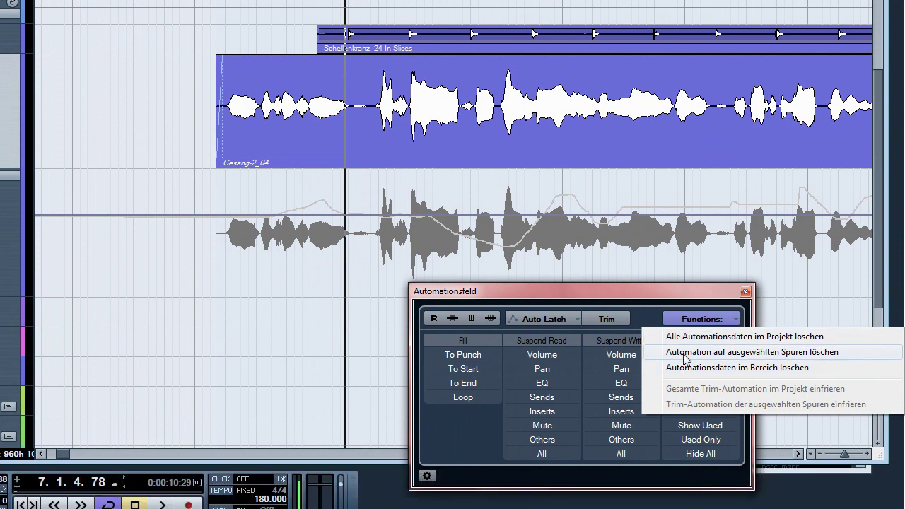
left_click(684, 352)
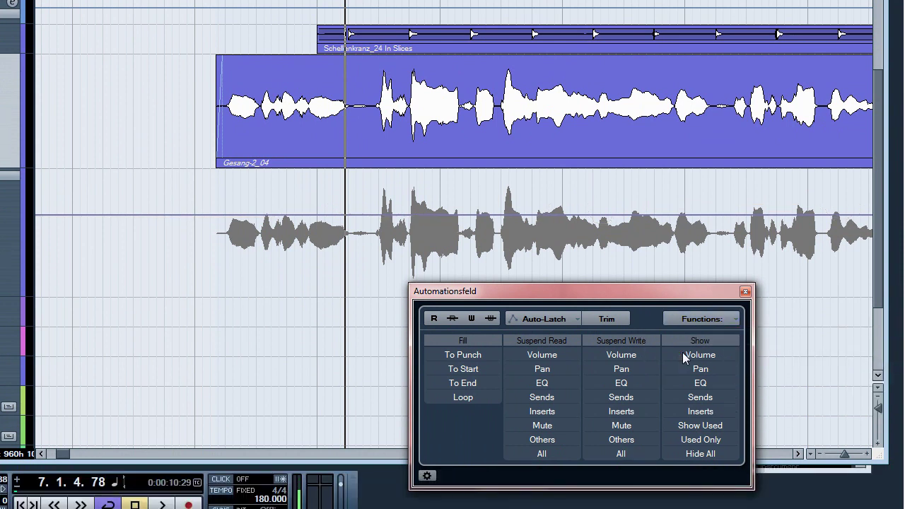
Step: Close the automation panel and zoom in twice horizontally on the Gesang-2 vocal
left_click(745, 292)
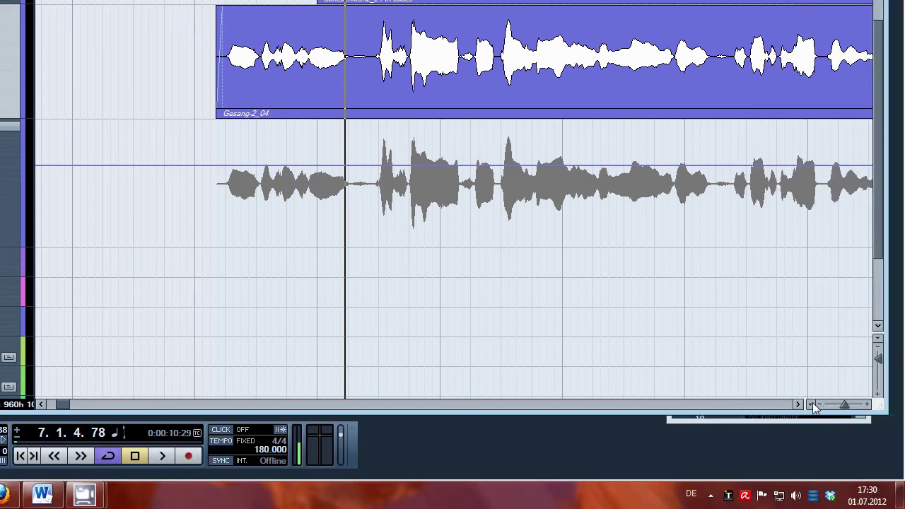
left_click(867, 405)
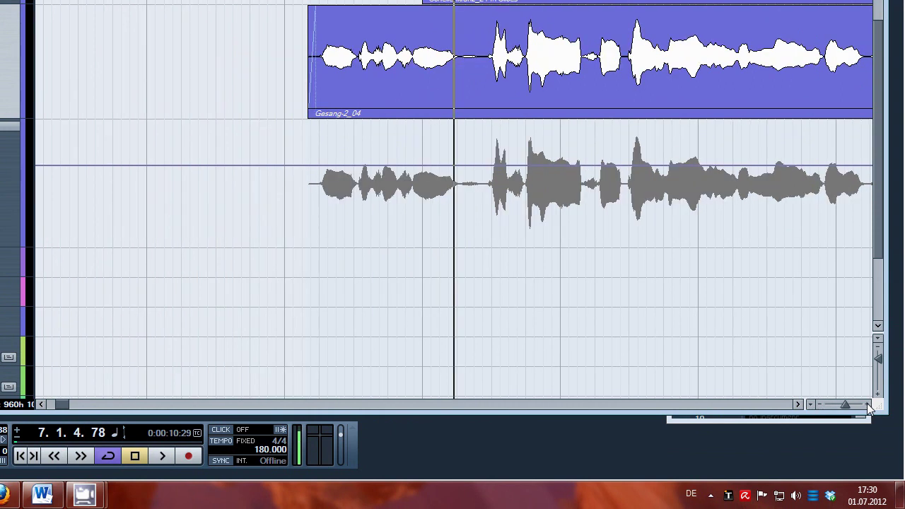
left_click(868, 404)
left_click(797, 404)
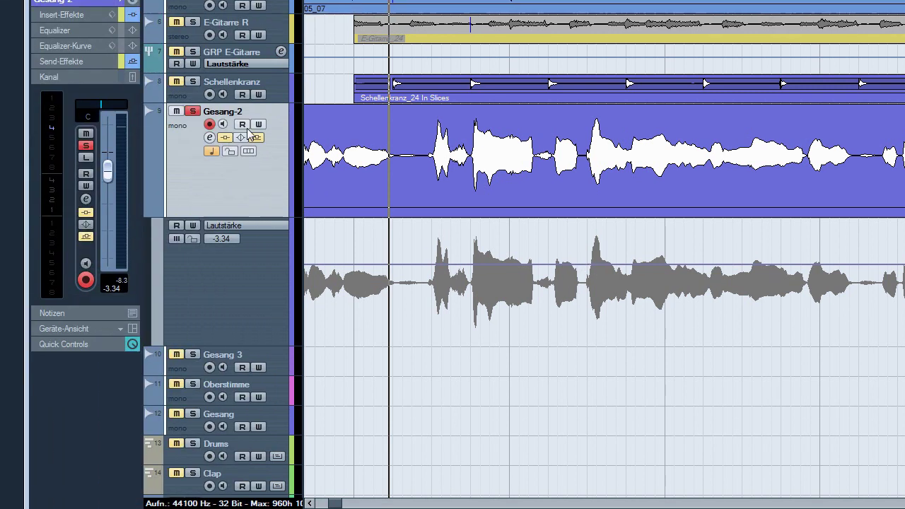
Step: Enable Gesang-2 automation read and write and raise its flat volume line to -2.50
left_click(242, 124)
left_click(257, 125)
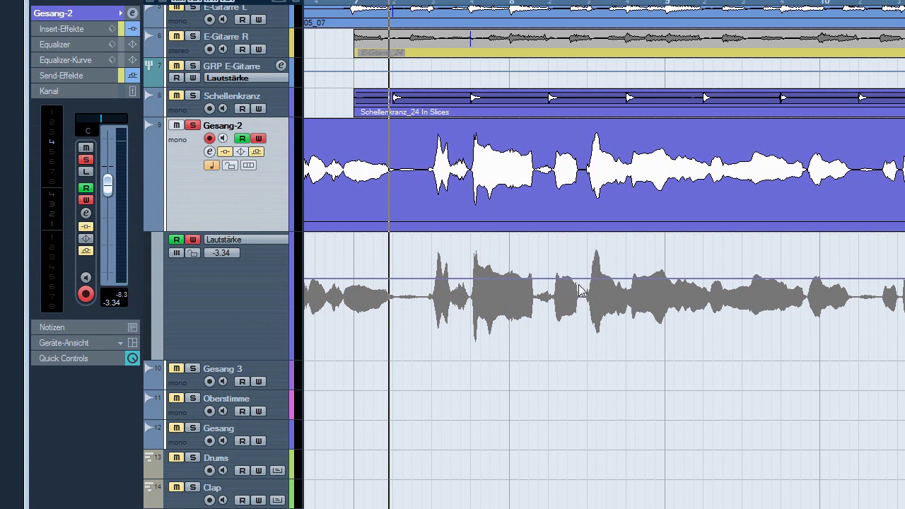
mouse_move(588, 281)
left_mouse_down()
mouse_move(588, 294)
mouse_move(587, 270)
mouse_move(600, 292)
left_mouse_up()
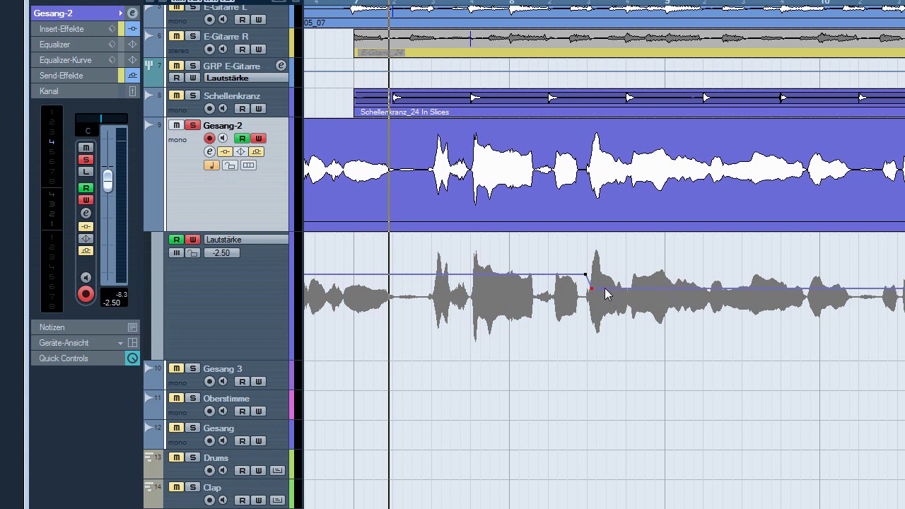
Step: Add trial dip points before the loud peak, then select and delete them all
left_click(610, 288)
left_click(616, 288)
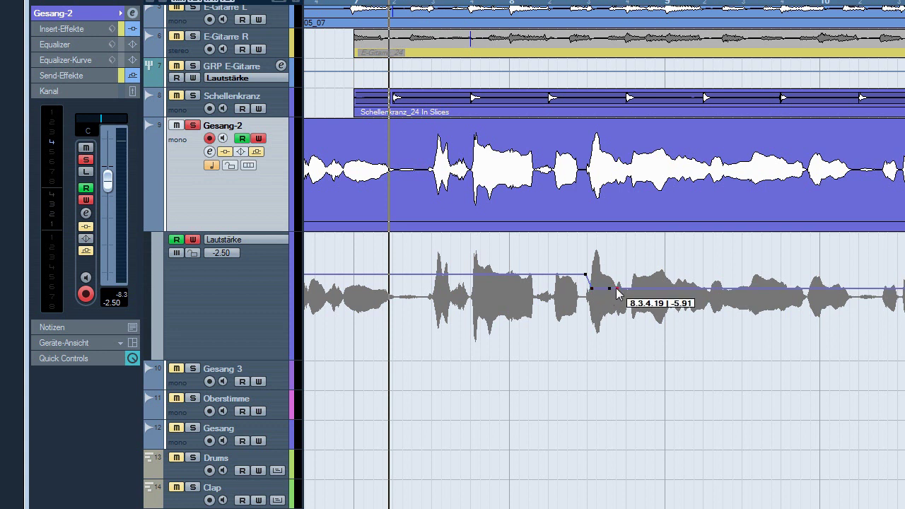
left_click_drag(617, 290, 616, 273)
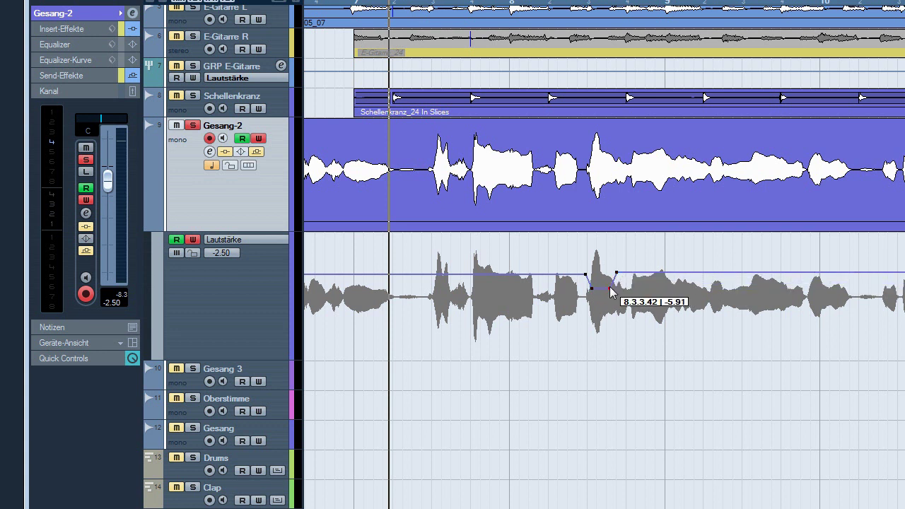
left_click(606, 279)
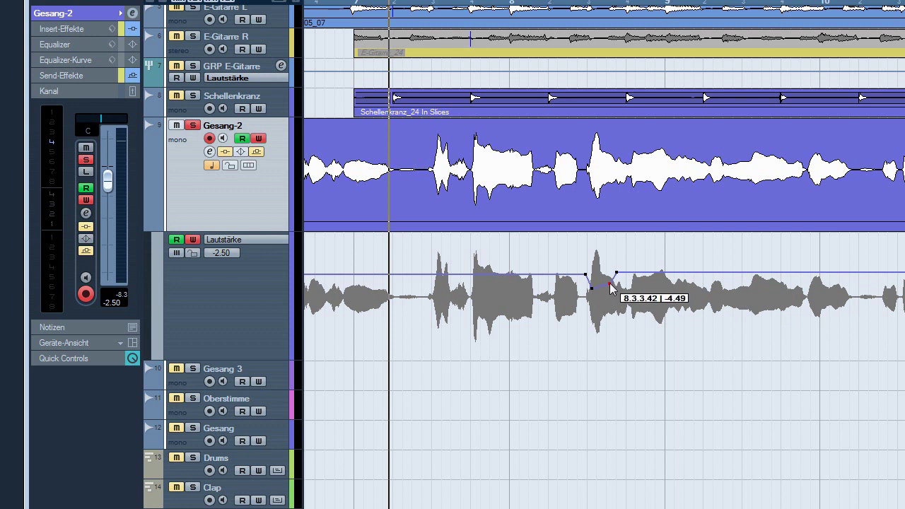
left_click_drag(601, 290, 596, 293)
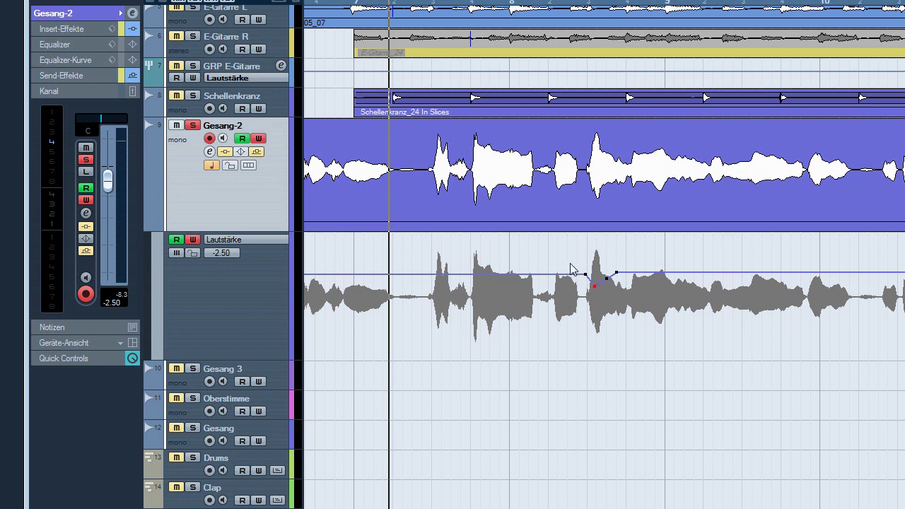
left_click_drag(571, 266, 631, 300)
key("Delete")
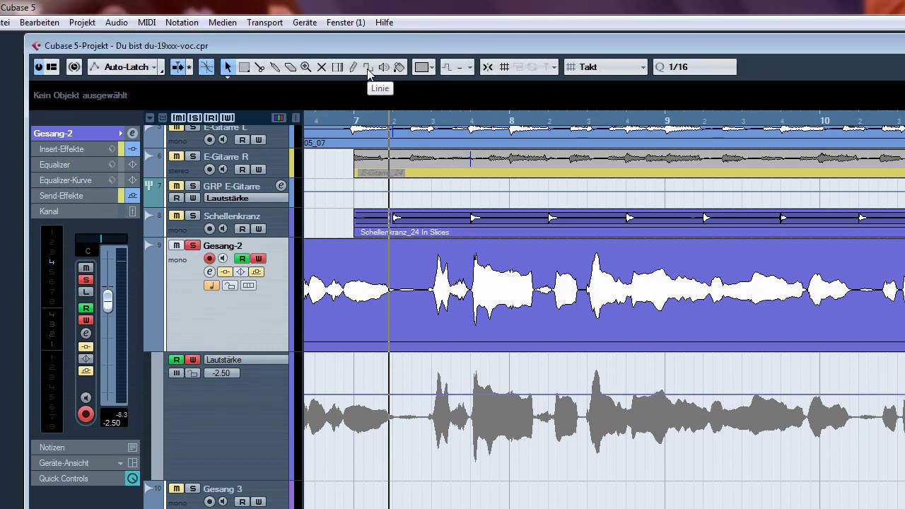
Step: Select the Line tool and set its shape to Rechteck
left_click(369, 70)
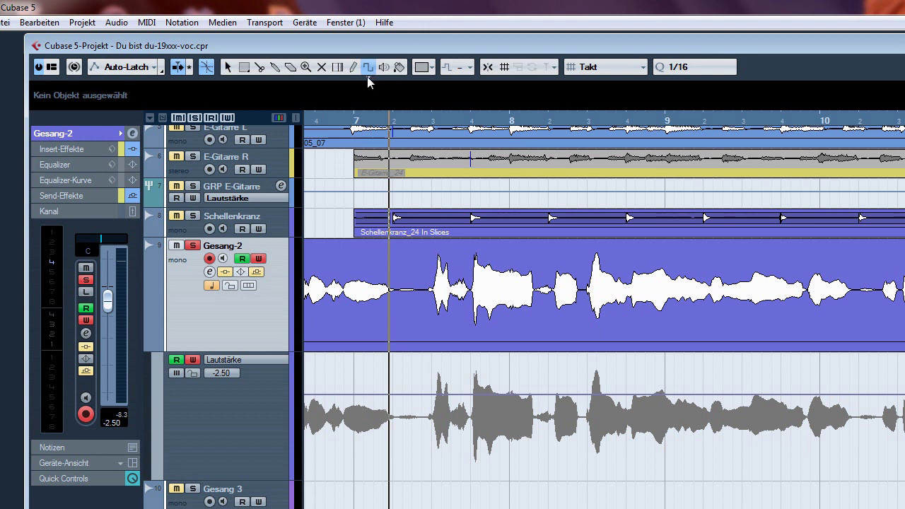
left_click(368, 68)
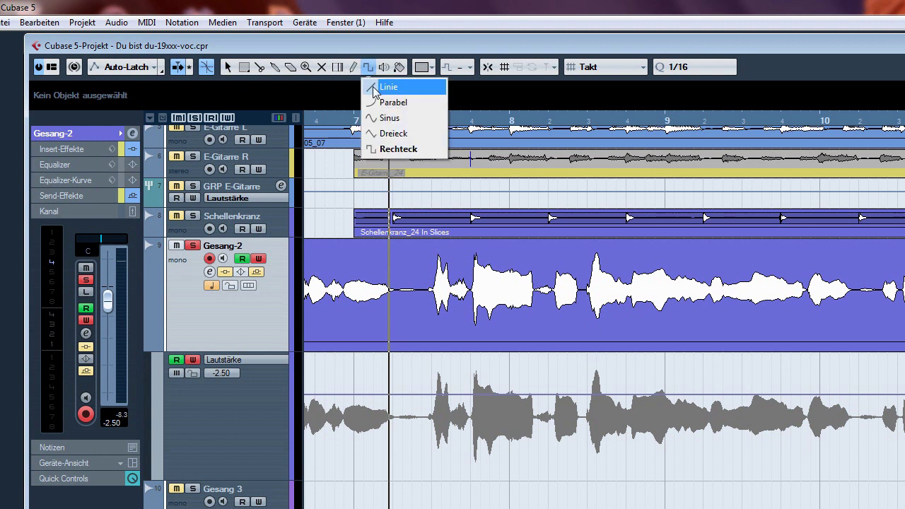
left_click(399, 151)
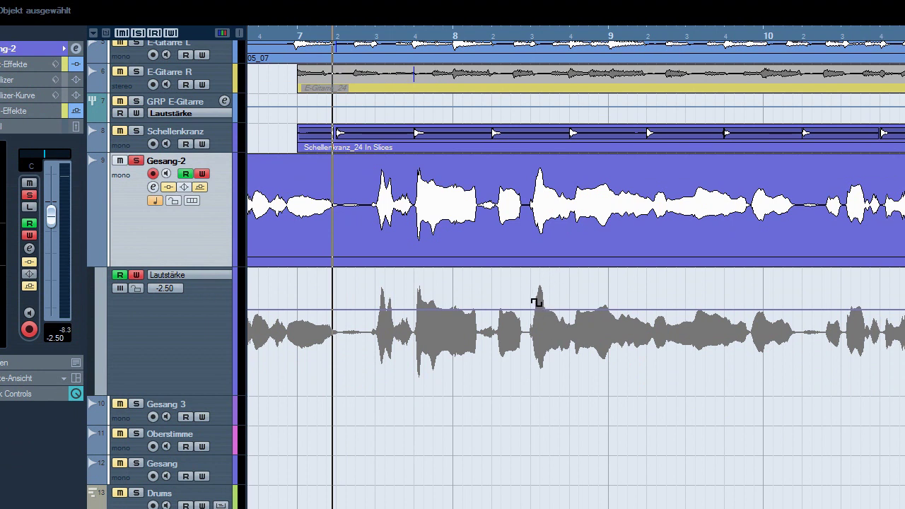
Step: Draw a rectangular volume pulse over the bar 8 peak, undoing and redrawing until it fits
left_click_drag(533, 301, 558, 302)
mouse_move(559, 302)
left_mouse_down()
mouse_move(557, 326)
mouse_move(545, 289)
mouse_move(554, 281)
left_mouse_up()
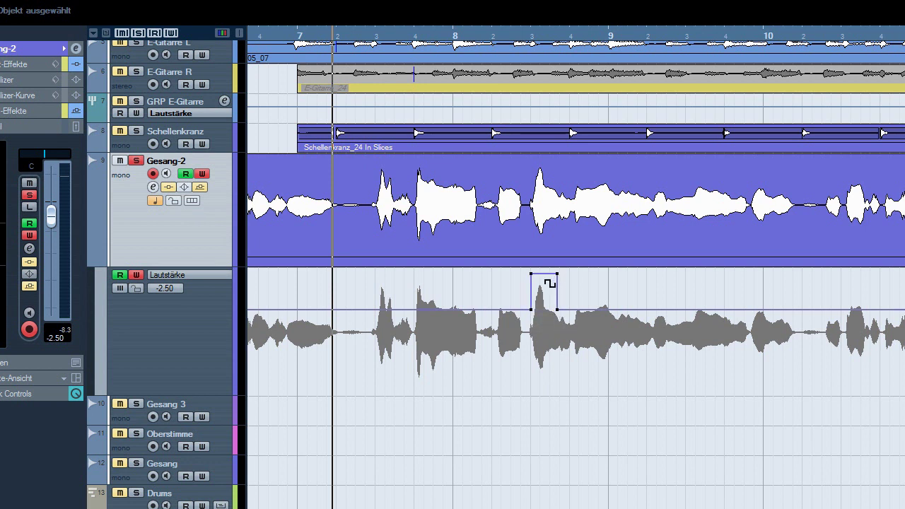
key("ctrl+z")
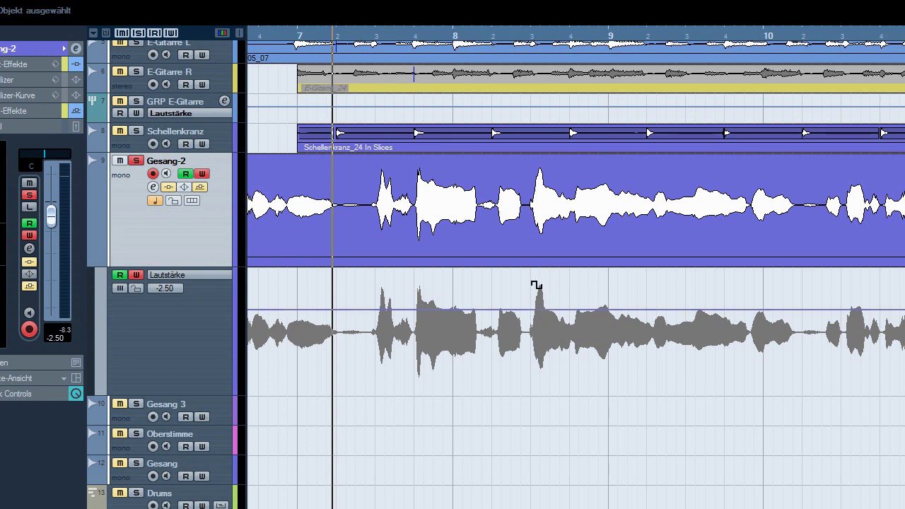
left_click_drag(532, 282, 557, 282)
key("ctrl+z")
left_click_drag(531, 330, 563, 330)
key("ctrl+z")
left_click_drag(531, 290, 570, 295)
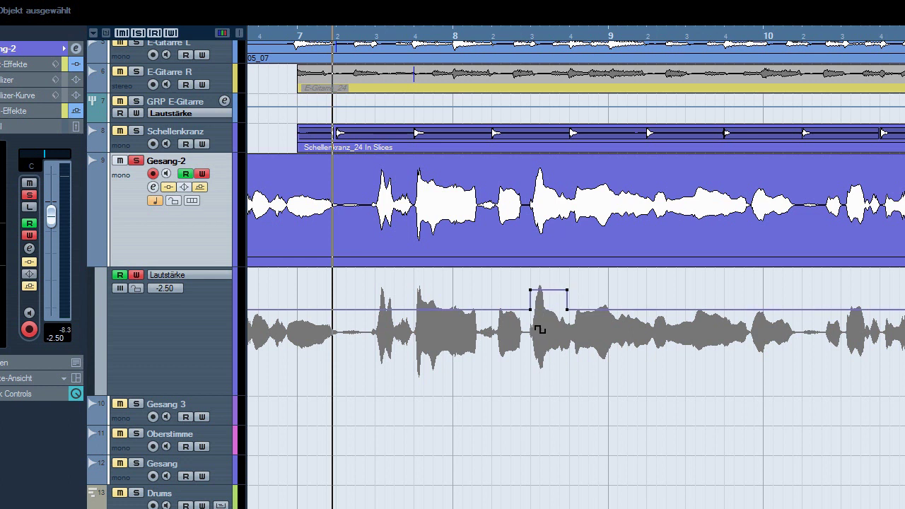
left_click_drag(539, 329, 579, 339)
key("ctrl+z")
key("ctrl+z")
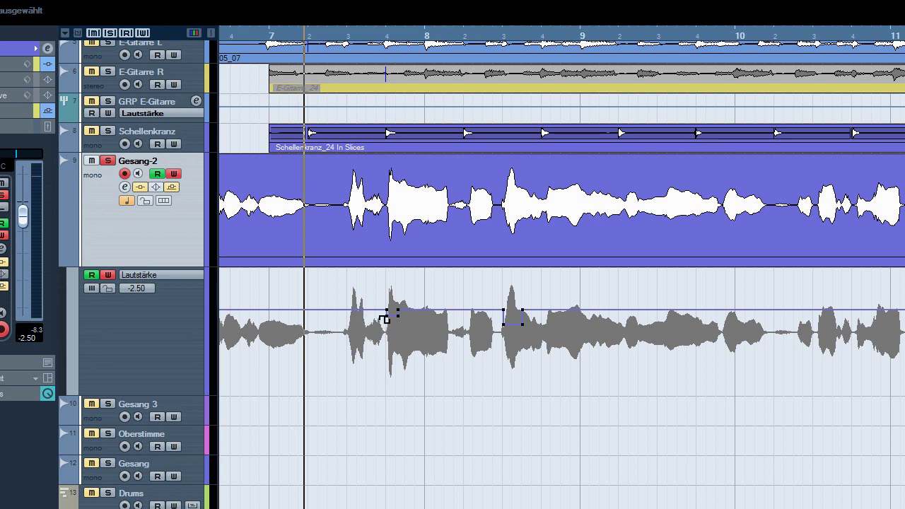
Step: Draw rectangular volume pulses over the peaks late in bar 7 and in bar 10
mouse_move(373, 313)
left_mouse_down()
mouse_move(380, 299)
mouse_move(372, 292)
mouse_move(384, 289)
left_mouse_up()
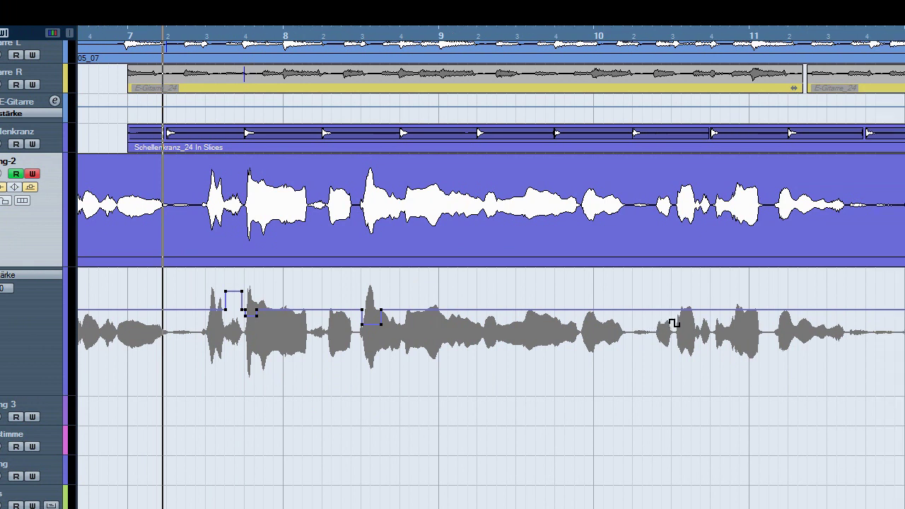
left_click_drag(661, 299, 659, 296)
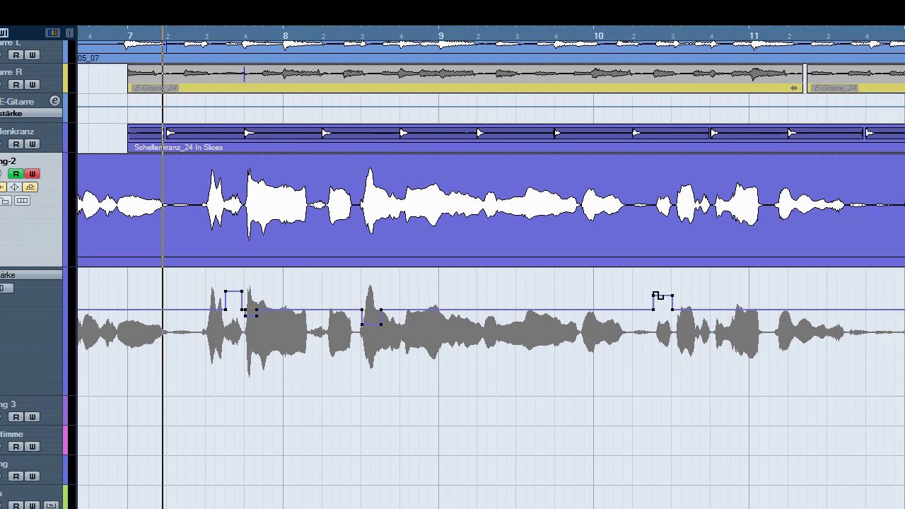